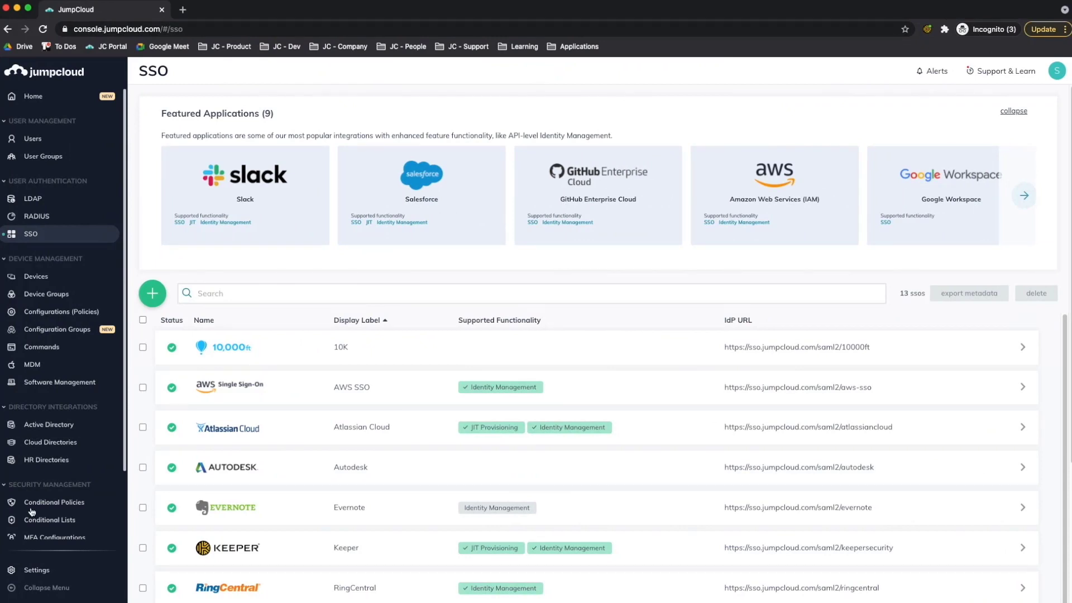
Step: Start a new SSO application from the Egnyte template and set its display label to Egnyte
click(157, 295)
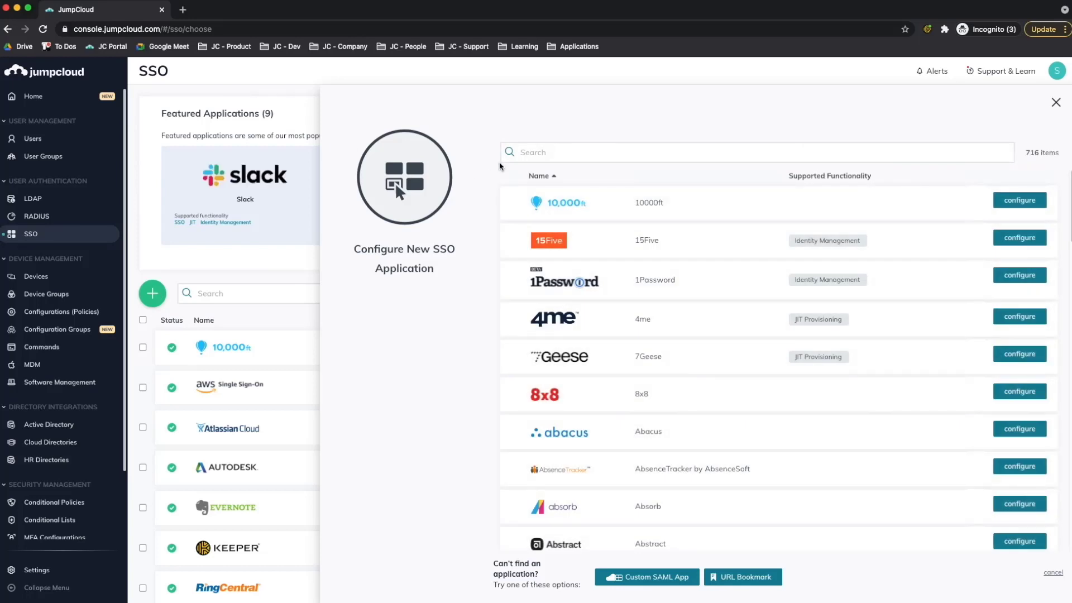
click(531, 152)
text(Egny)
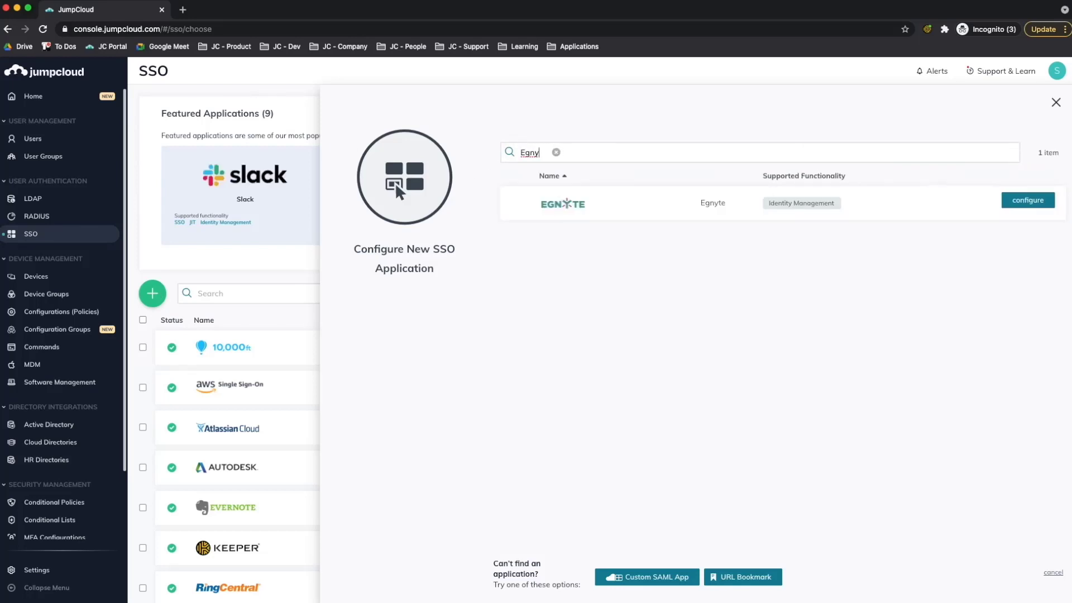
click(1045, 204)
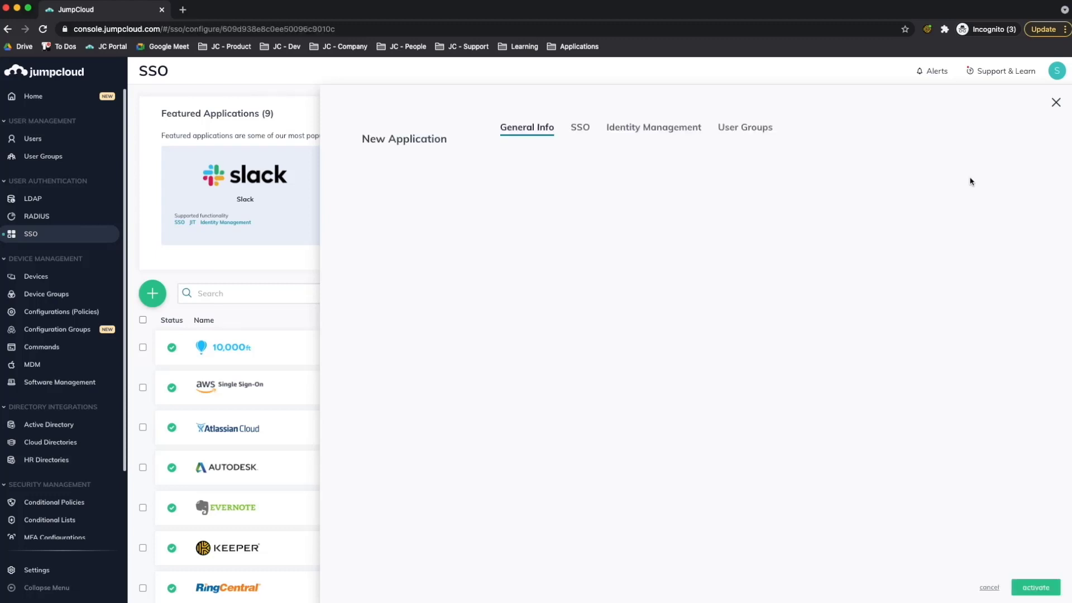
click(713, 202)
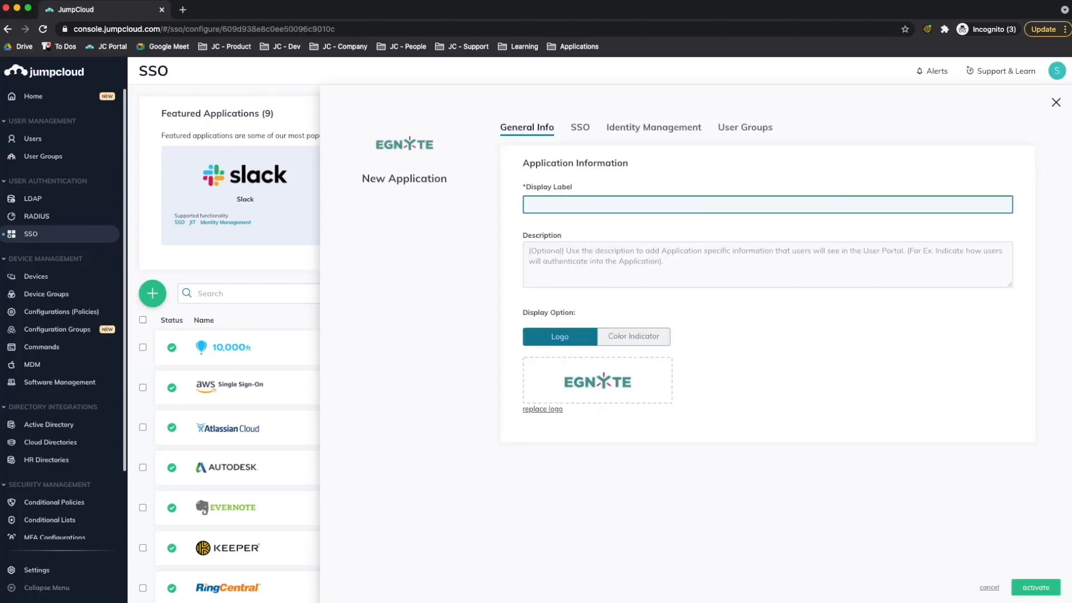
text(Egnyte)
Step: Replace SUBDOMAIN in the application's ACS URL with app4jumpcloud, then activate and confirm the new SSO connector
click(584, 131)
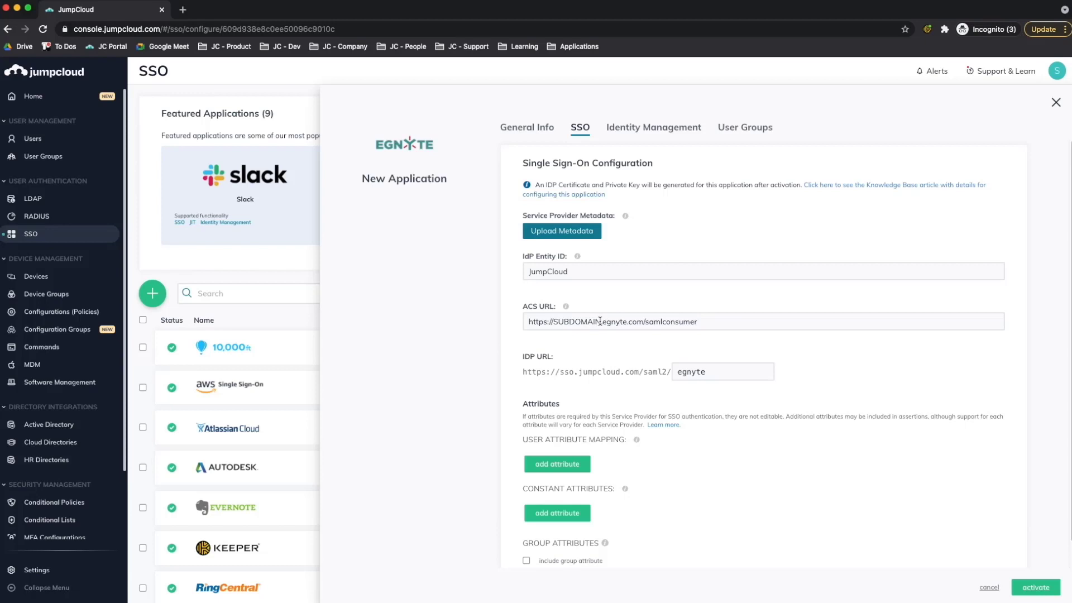
drag(599, 322, 555, 321)
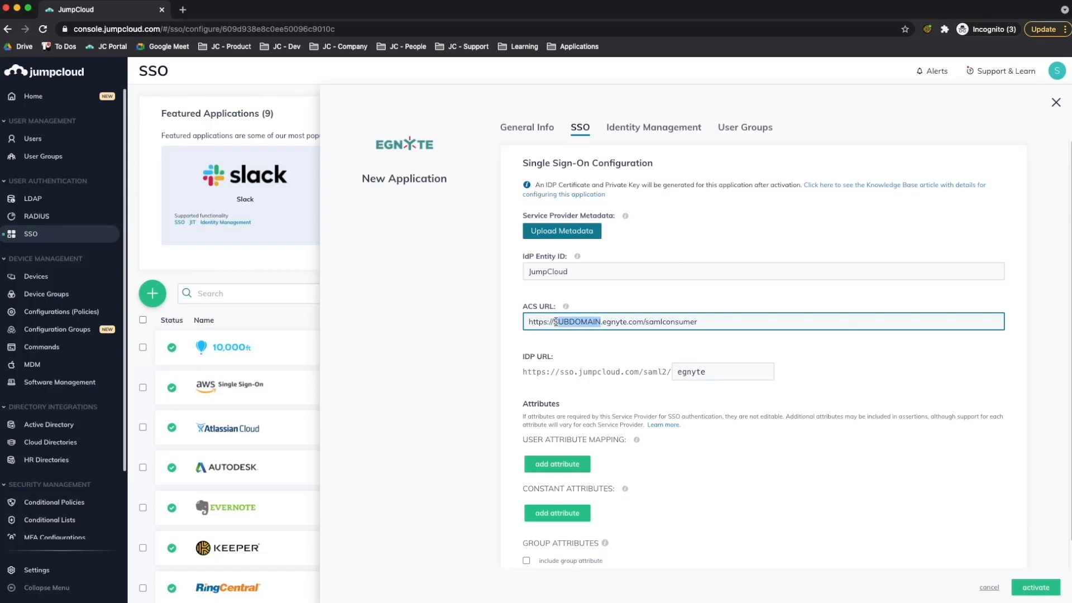
text(app4ju)
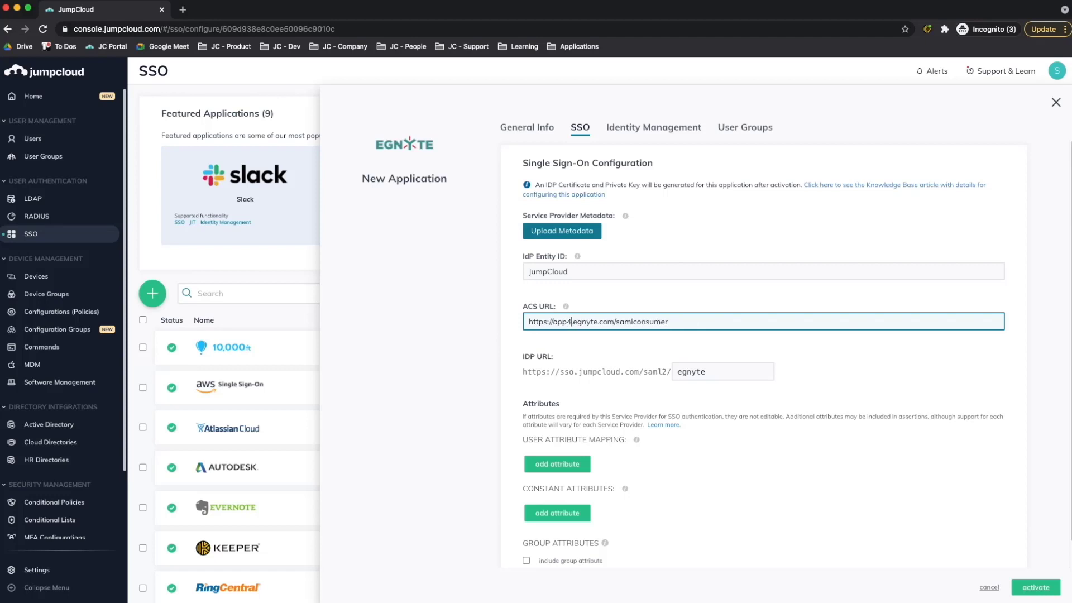
text(mpcloud)
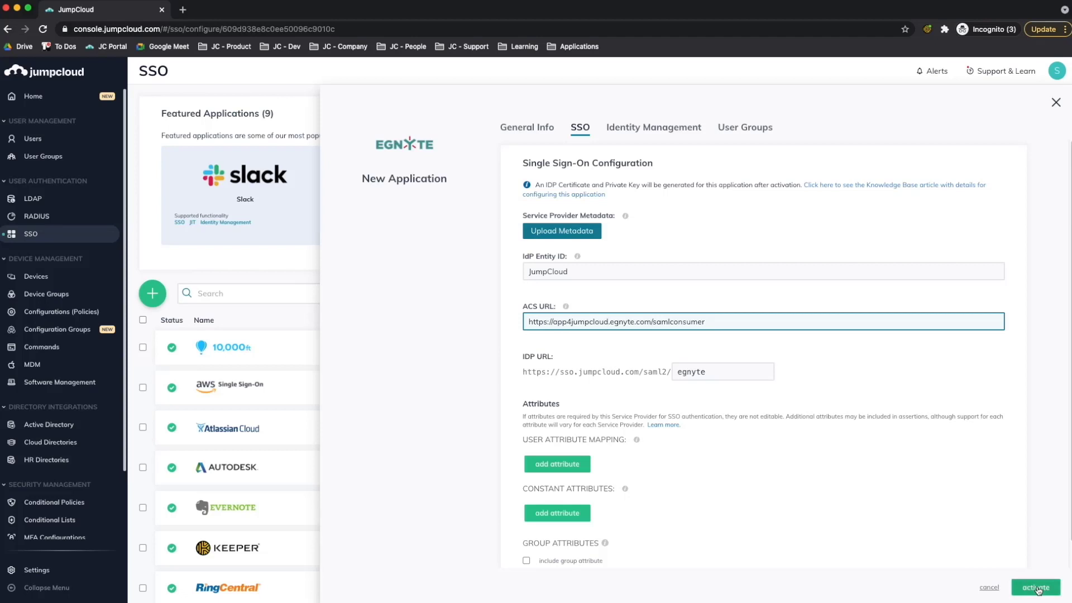
click(1036, 588)
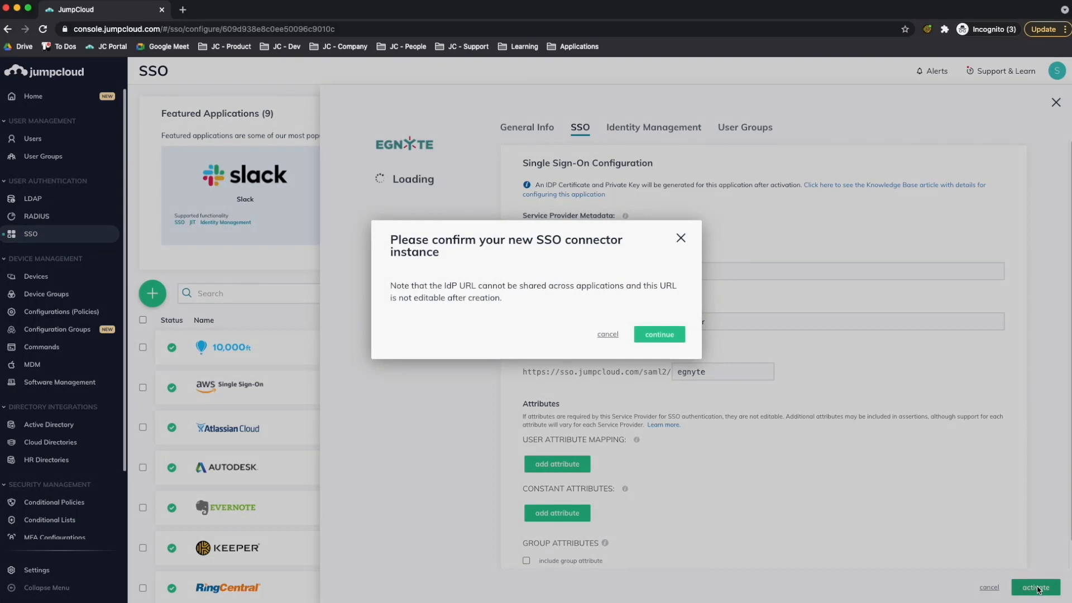
click(669, 337)
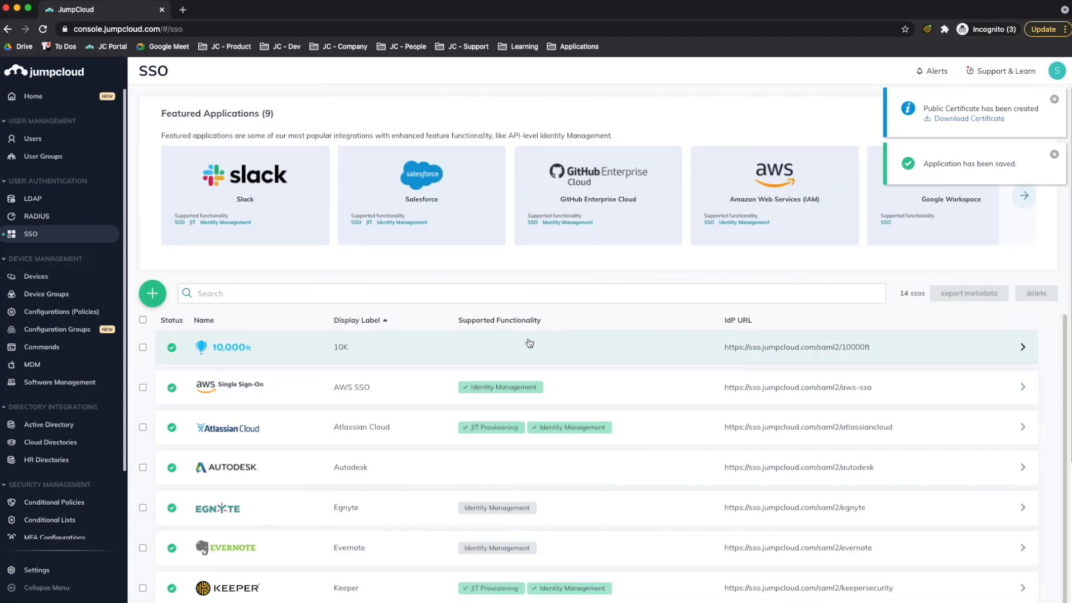
Step: Export the metadata of the Egnyte application from the SSO application list
click(143, 507)
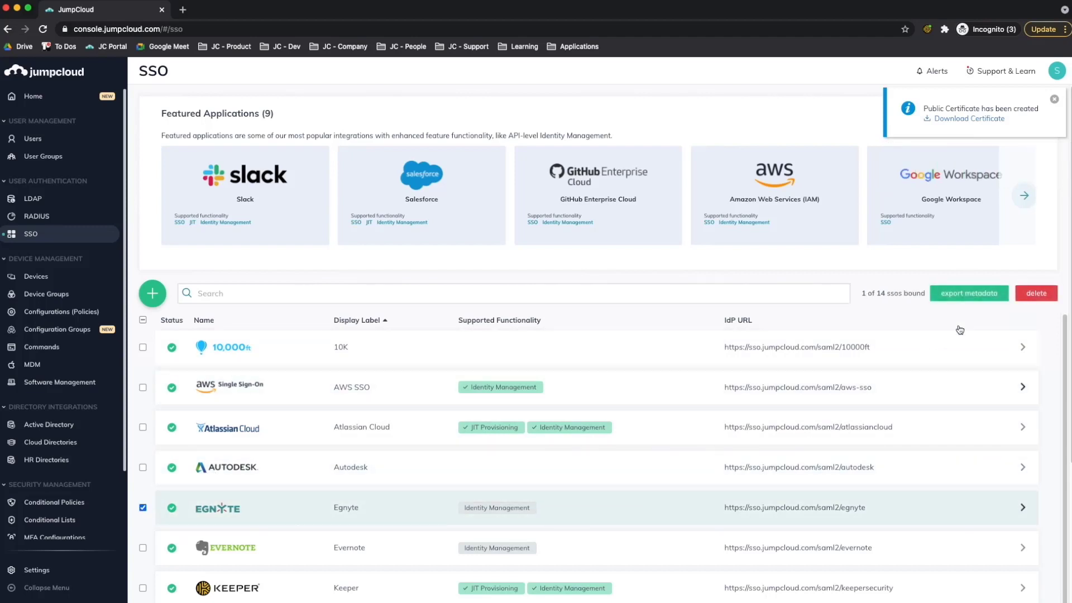
click(974, 293)
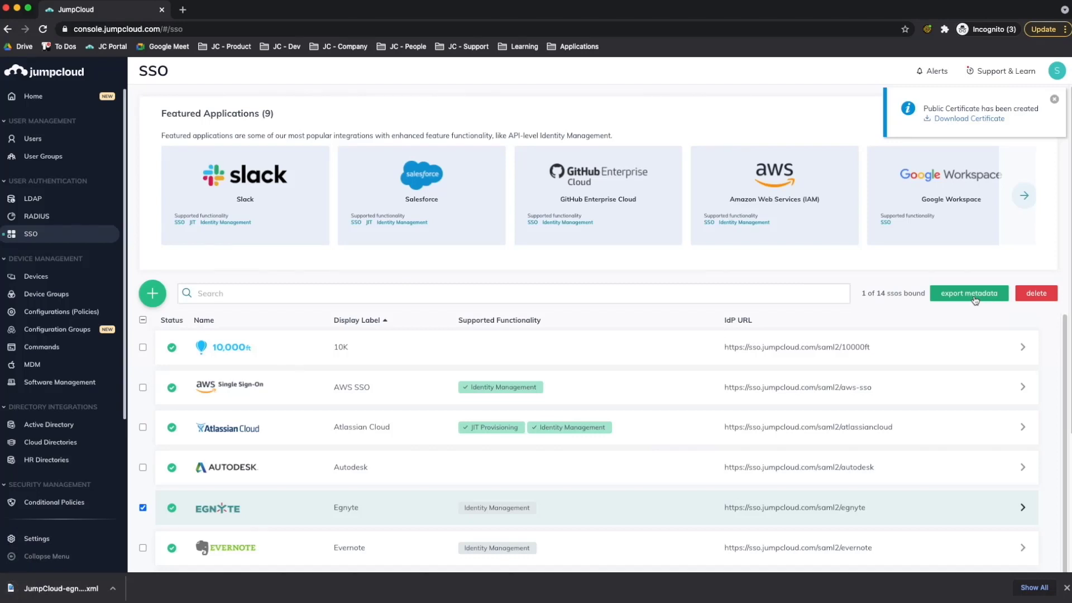
Step: Switch to the Egnyte admin site and open the Security & Authentication configuration settings
key(ctrl+Right)
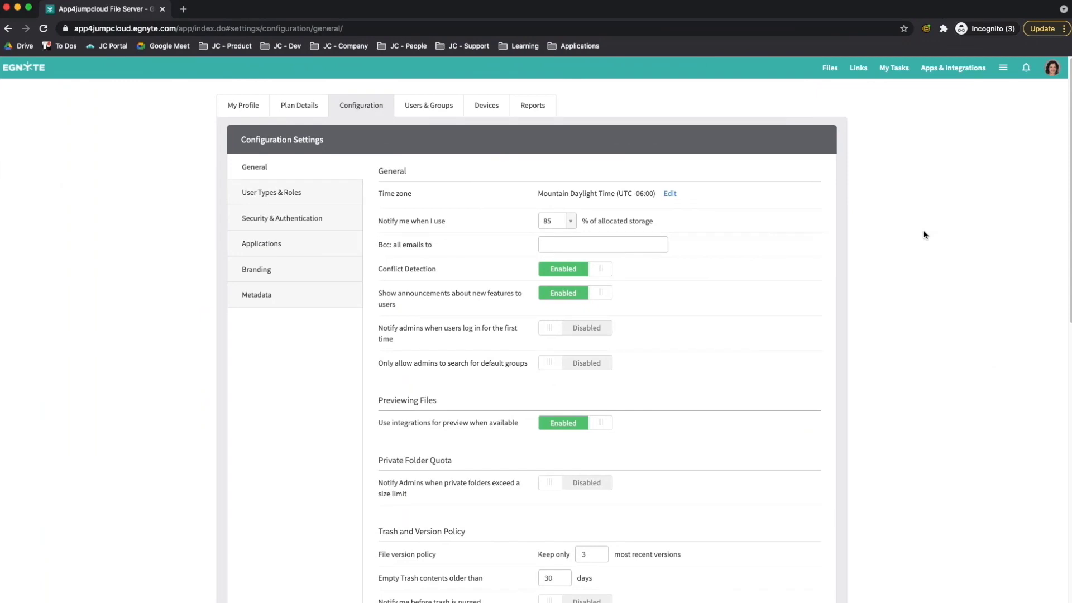
click(1005, 68)
click(957, 116)
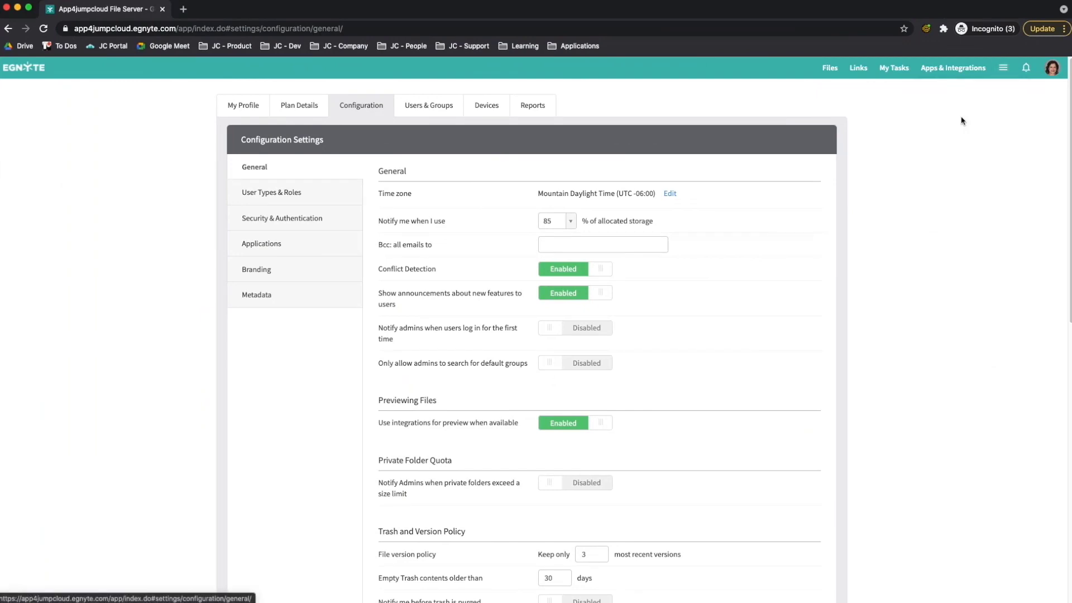
click(282, 225)
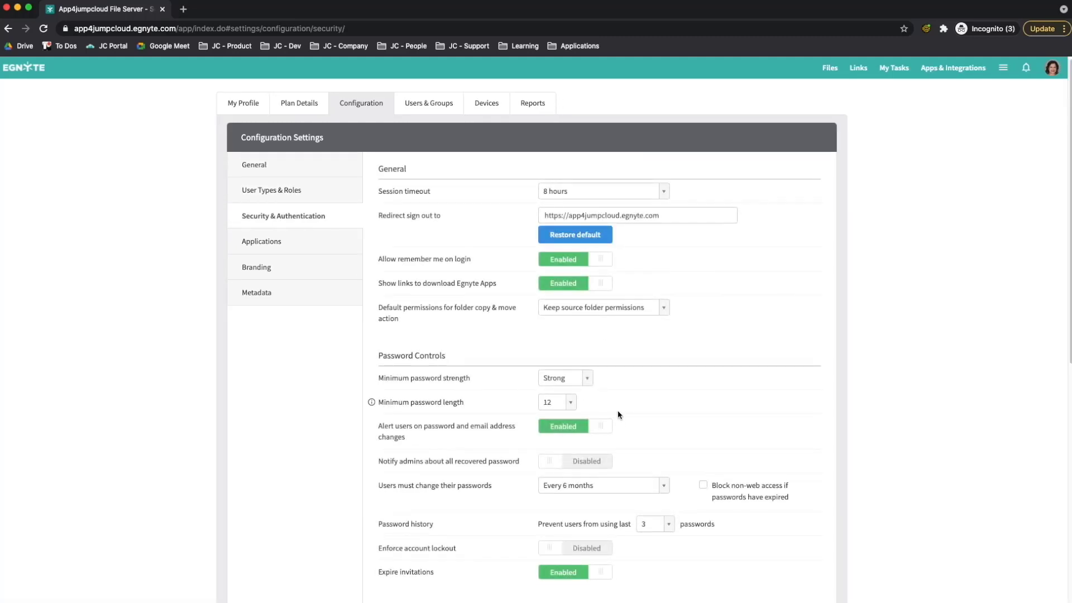
Step: Set single sign-on authentication to SAML 2.0 with Generic HTTP POST as the identity provider
scroll(617, 410, down, 7)
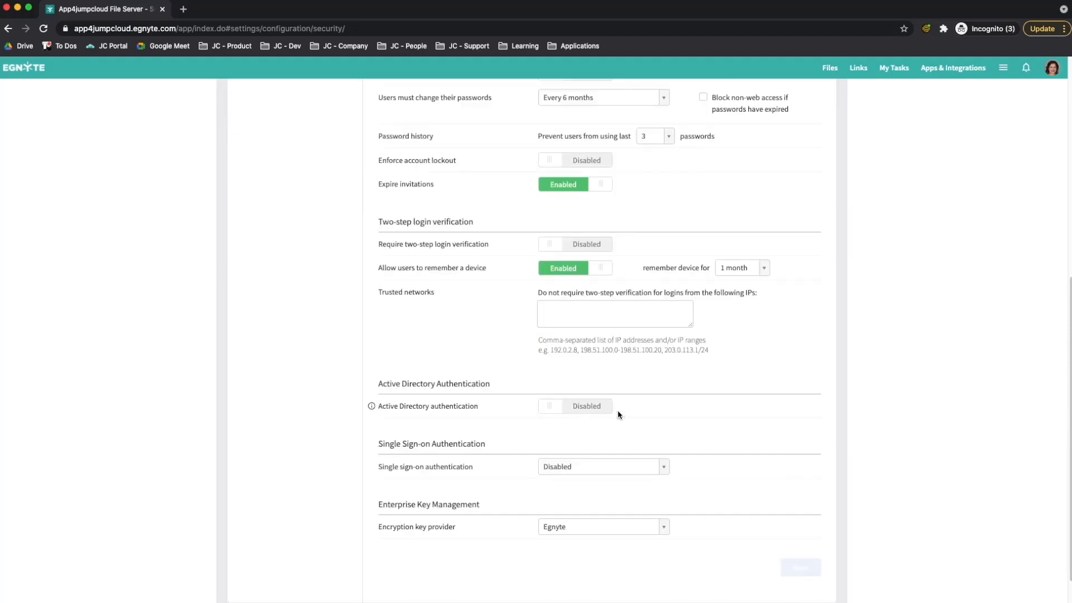
click(639, 469)
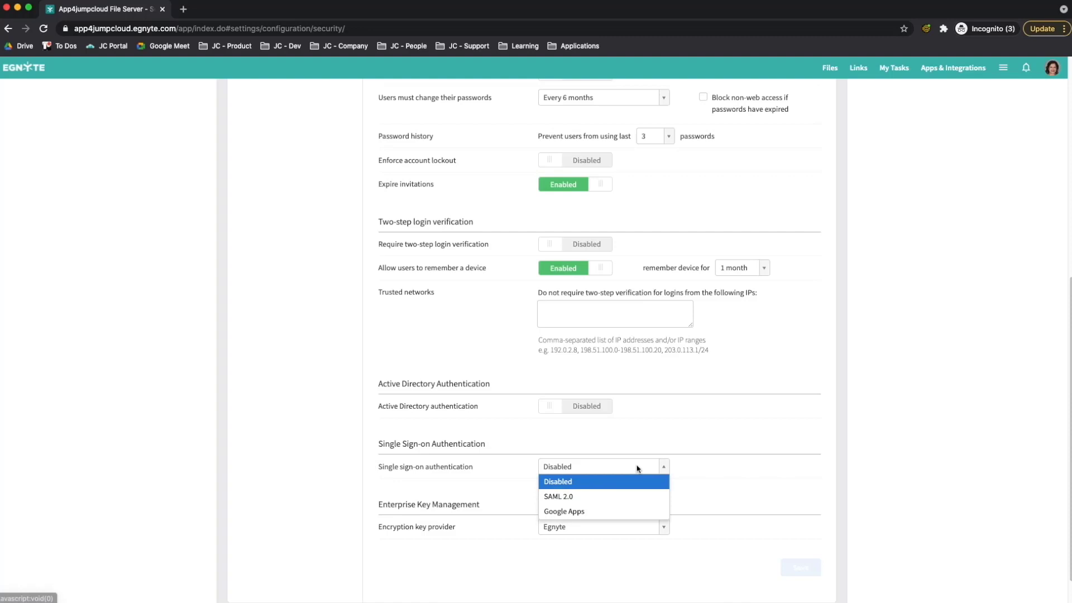
click(626, 494)
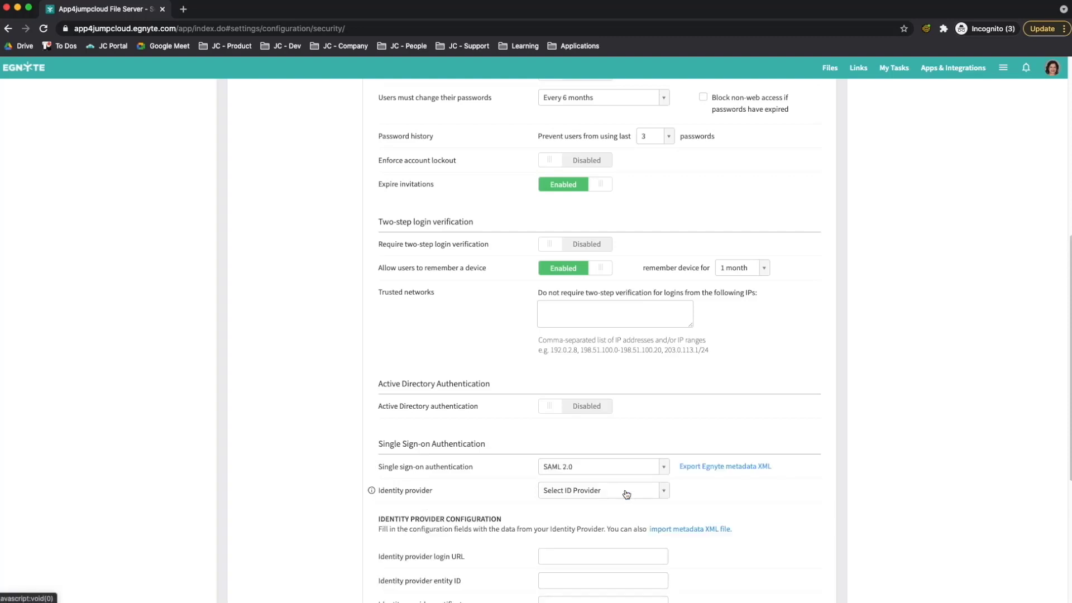
click(627, 491)
scroll(664, 431, down, 3)
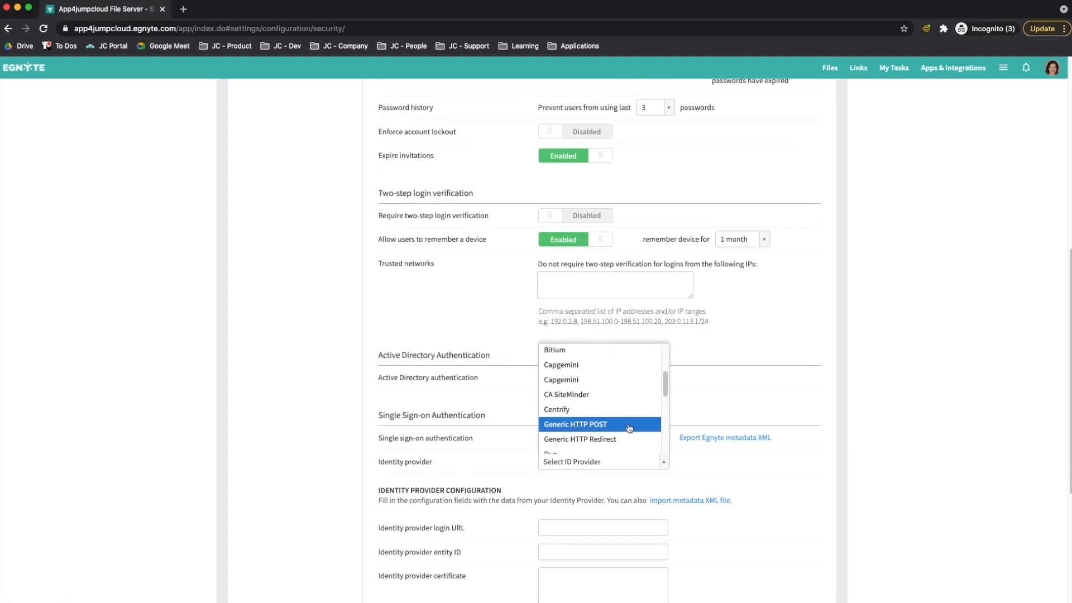
click(629, 428)
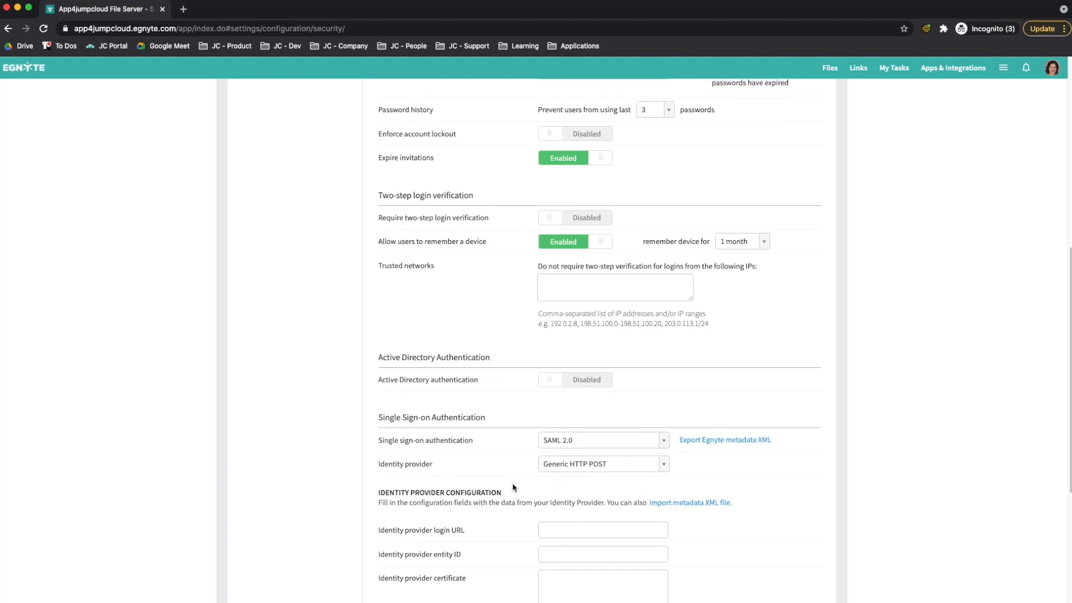
Step: Import JumpCloud-egnyte-metadata.xml from Downloads into the identity provider configuration
scroll(513, 487, down, 1)
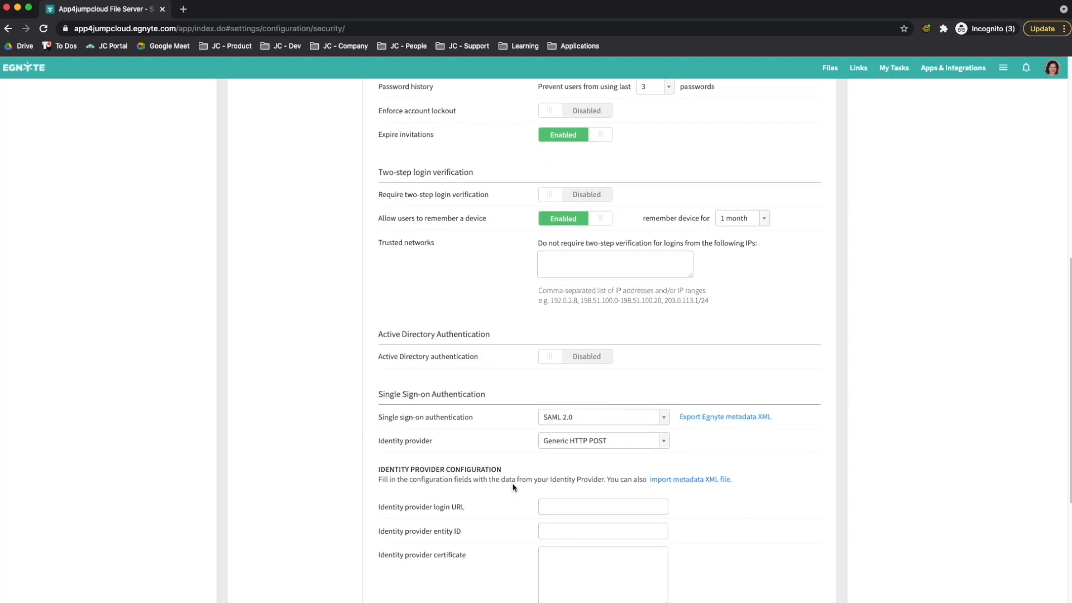
click(690, 478)
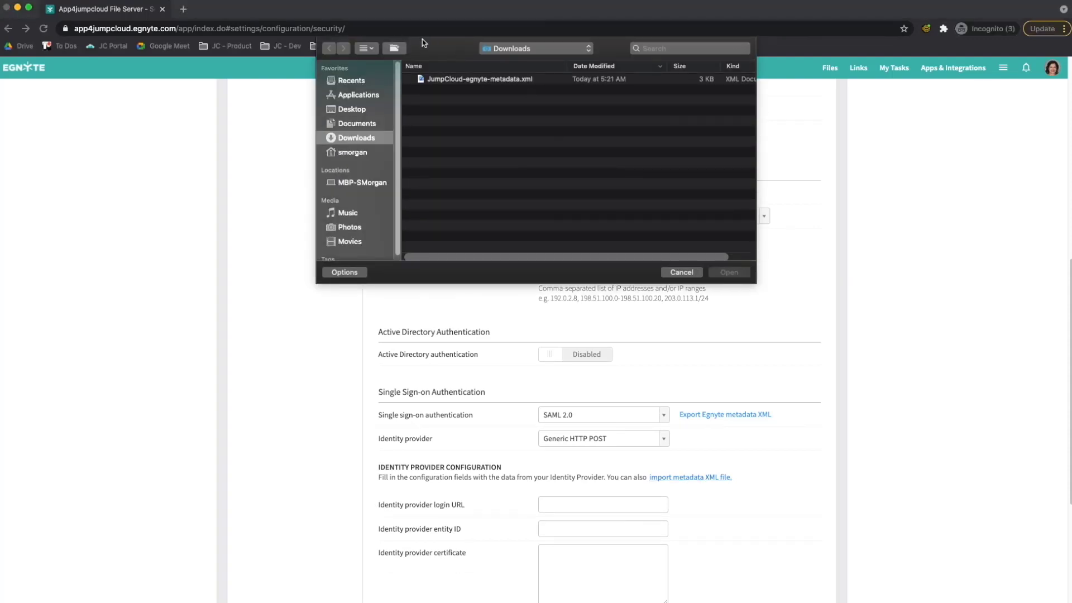
click(456, 82)
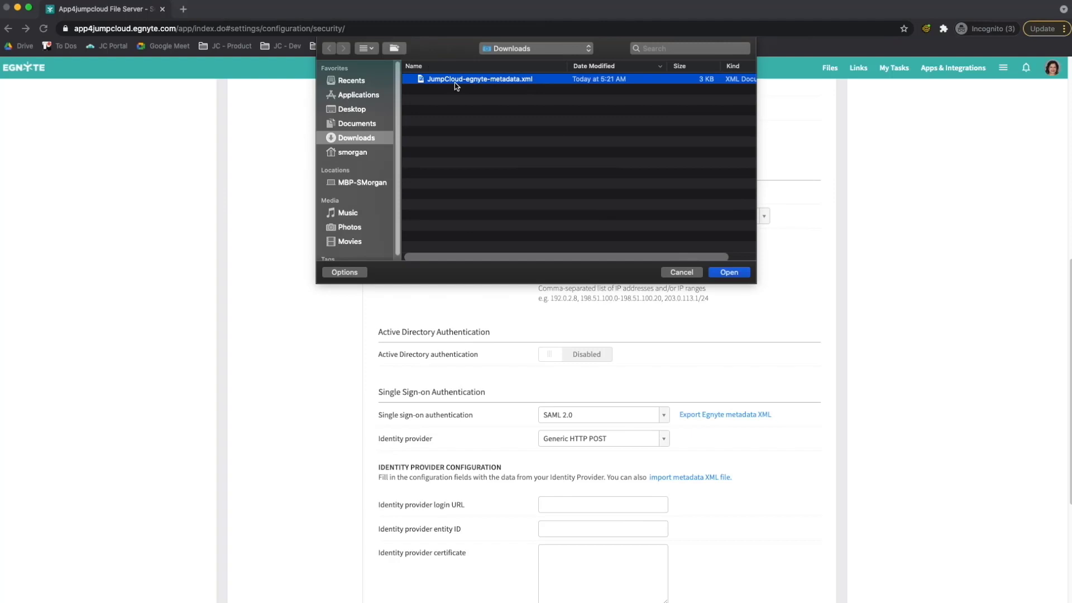
click(735, 277)
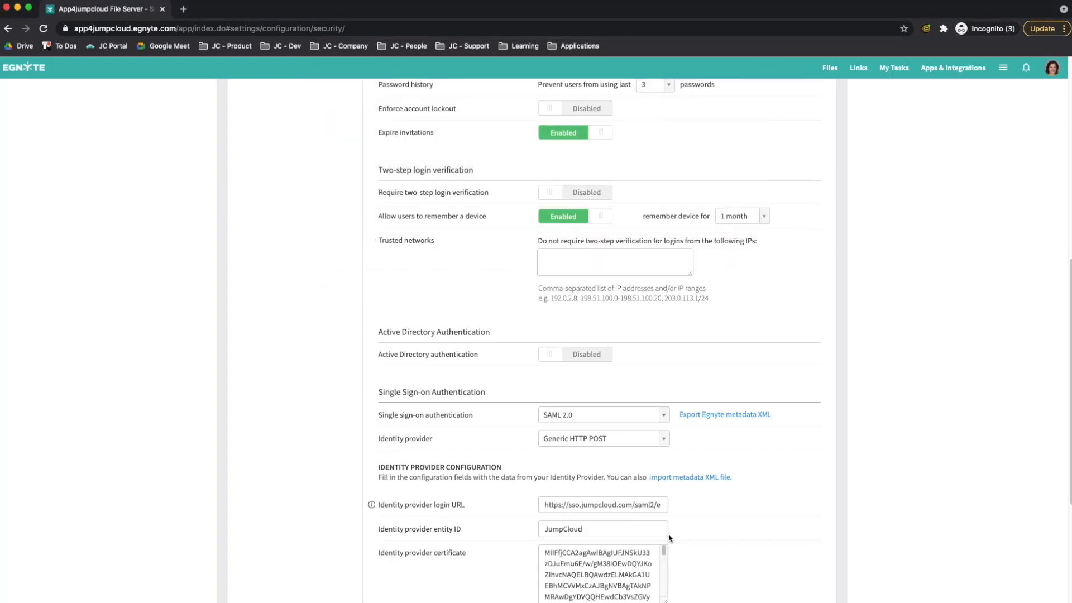
Step: Set default user mapping to Egnyte username, enable the domain-specific Issuer value, and save the settings
scroll(668, 411, down, 4)
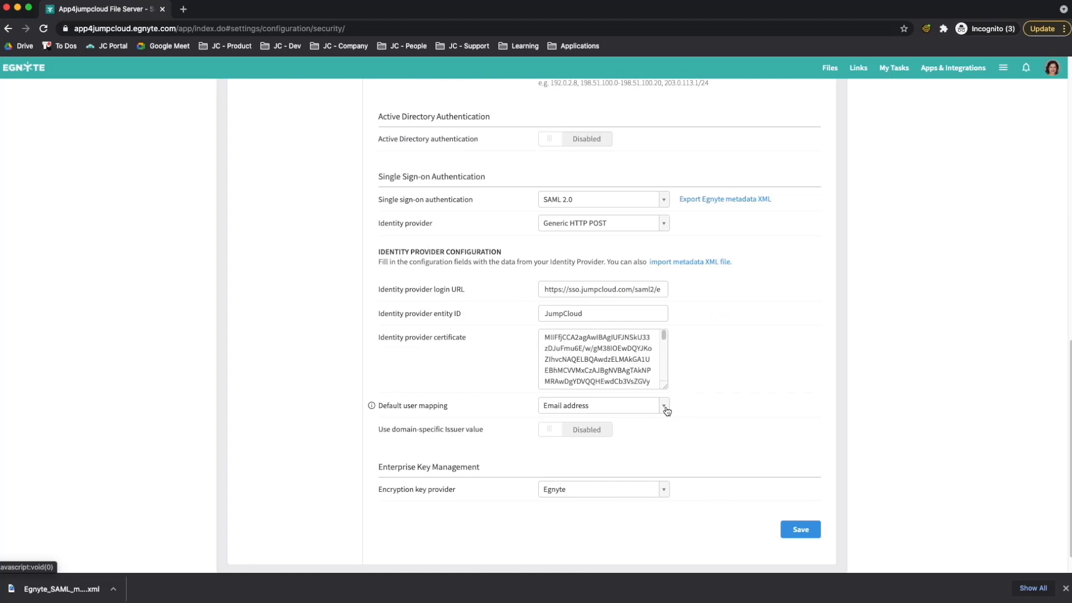
click(664, 408)
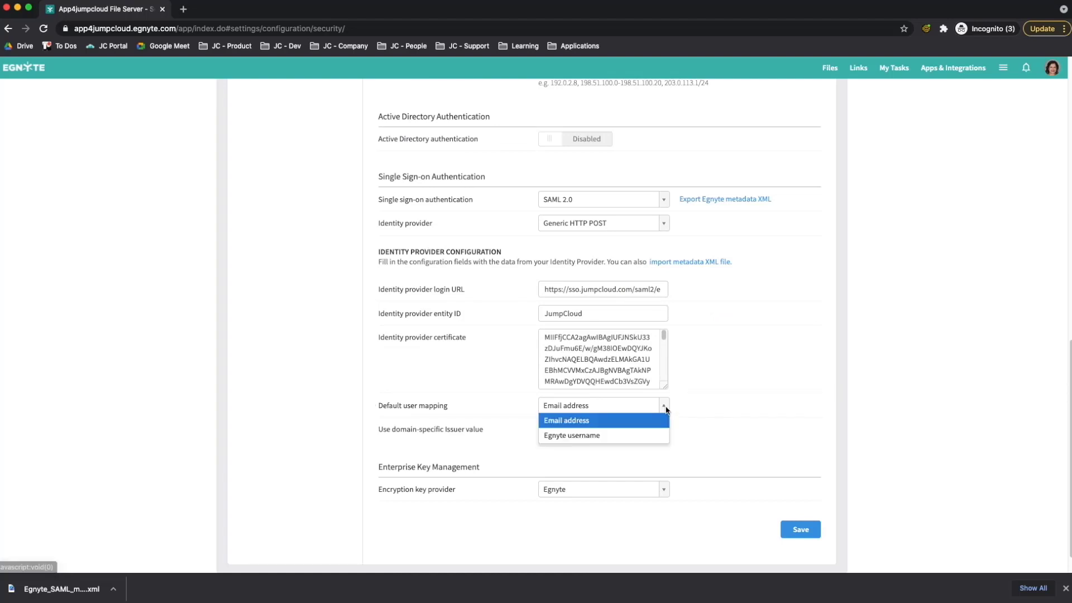
click(622, 436)
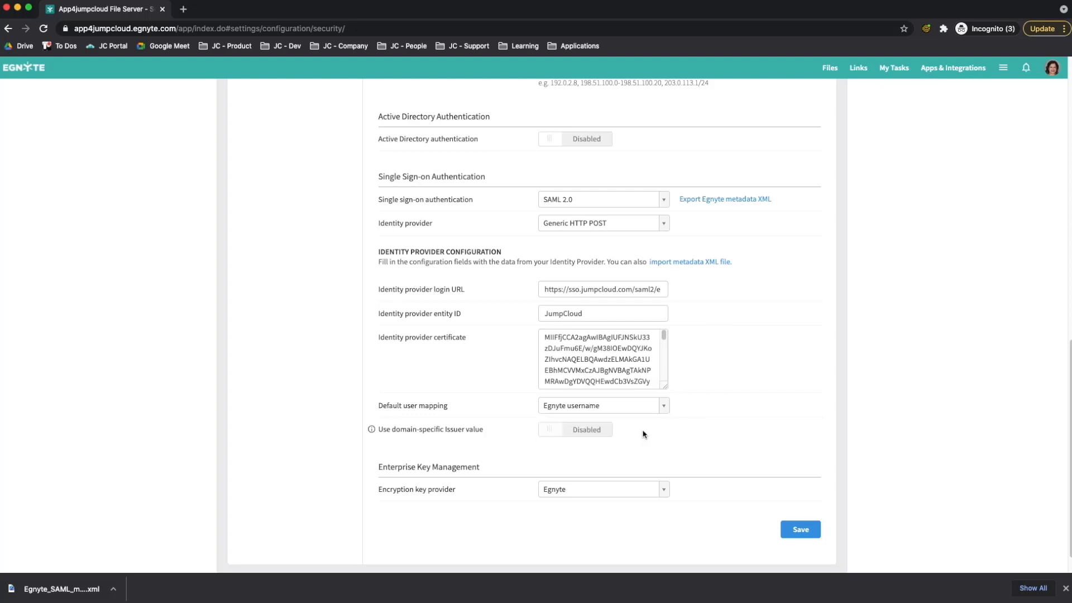
click(591, 433)
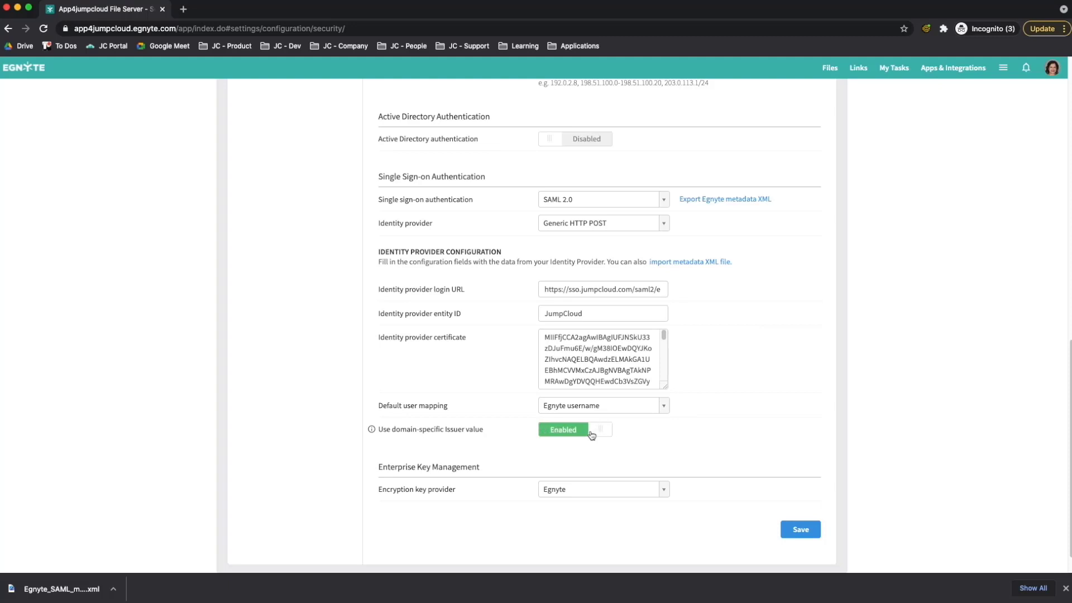
click(794, 532)
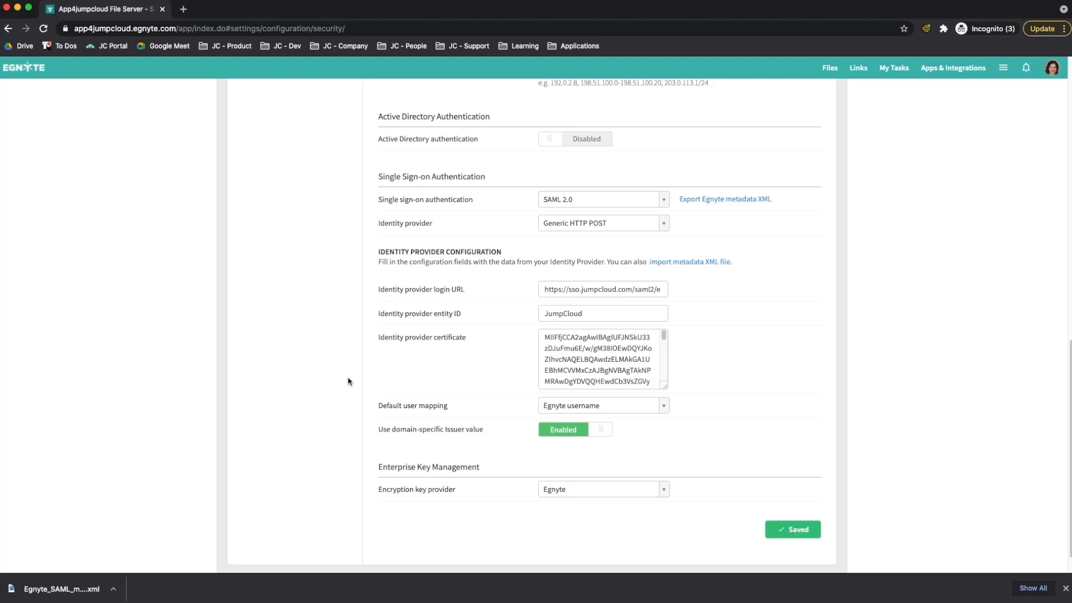
Step: Review the existing user accounts and groups in the Egnyte settings
scroll(373, 402, up, 15)
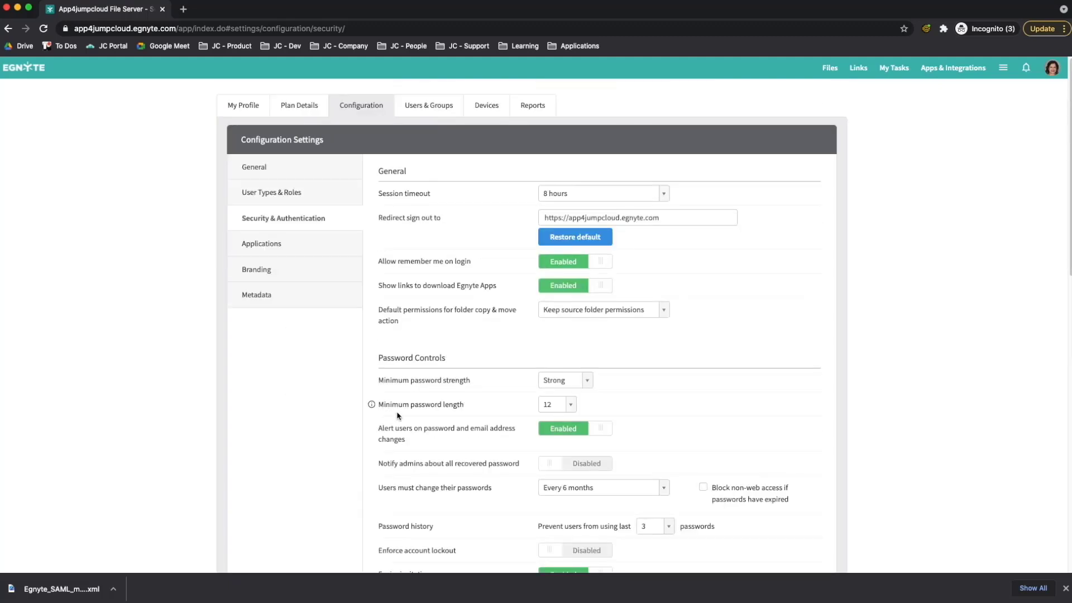
click(433, 110)
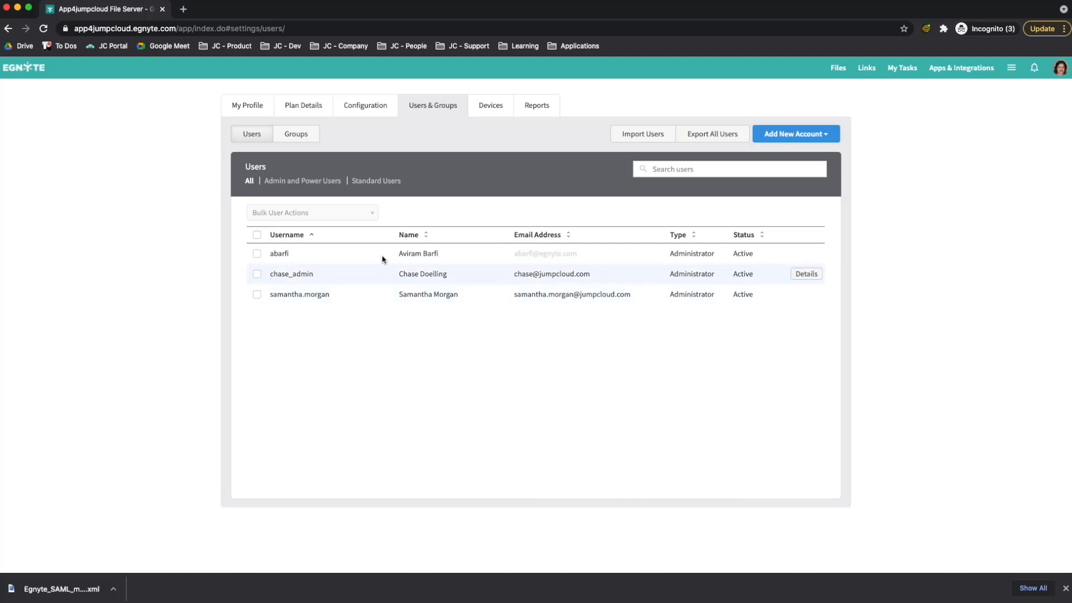
click(296, 134)
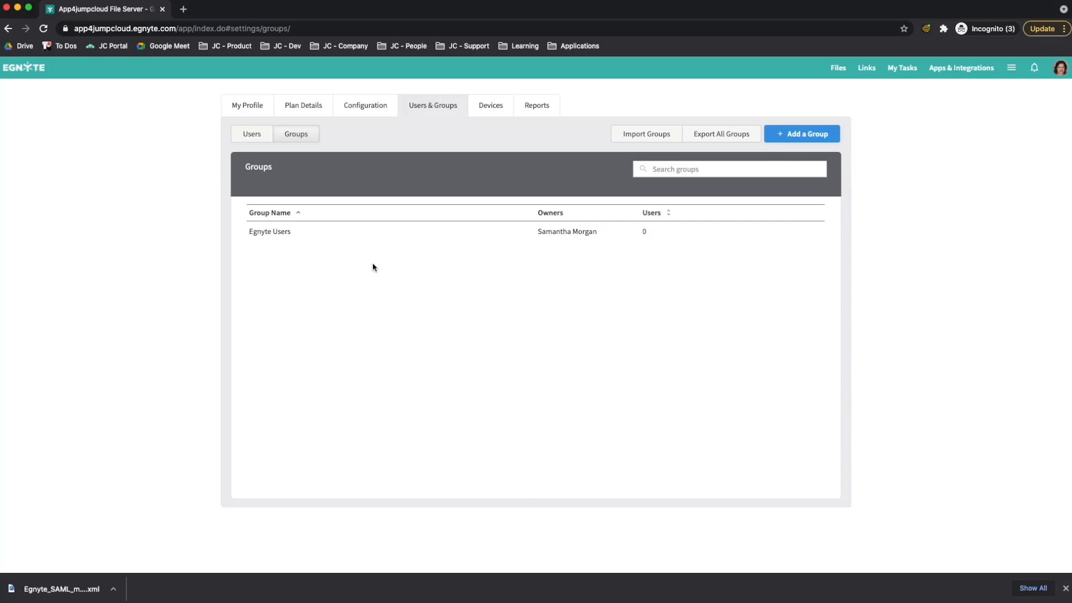
key(ctrl+t)
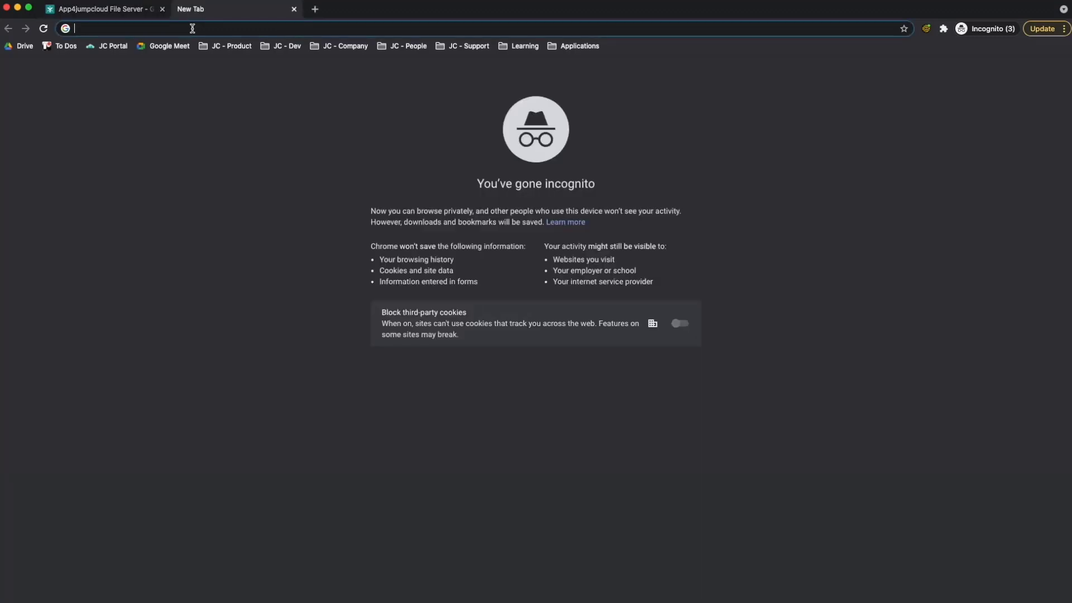
text(https://eg-okta-scim.appspot.com/)
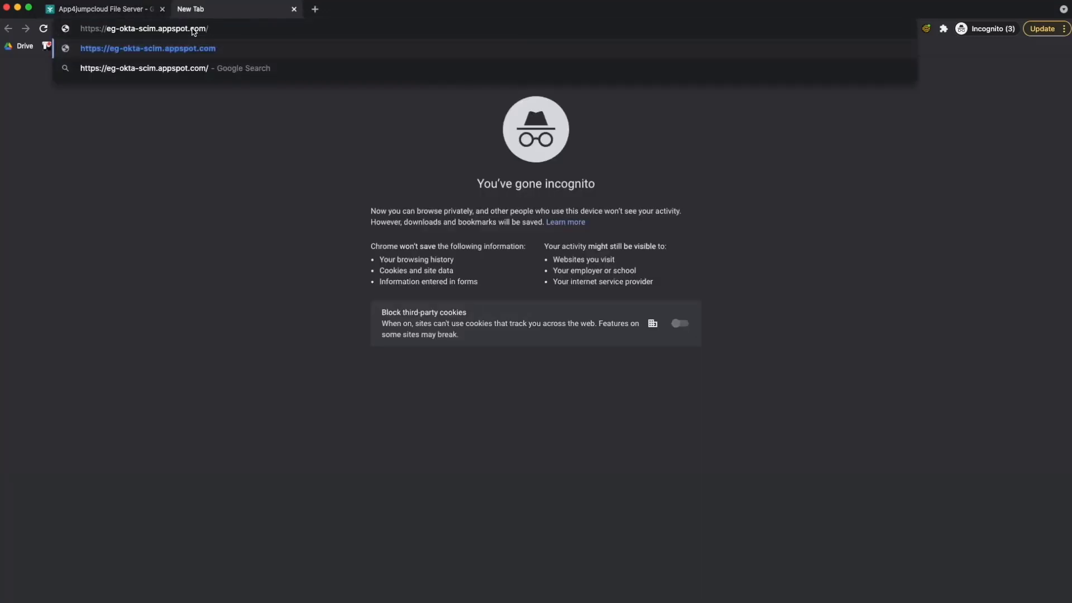
key(Return)
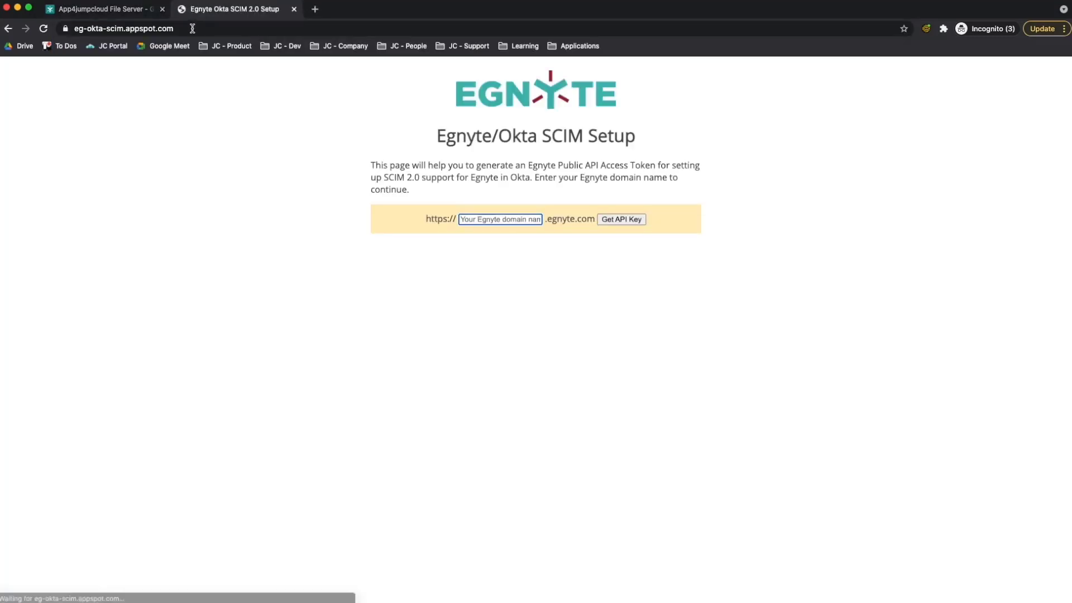
Step: Request an API key for the Egnyte domain app4jumpcloud and allow oktascim access to the account
text(a)
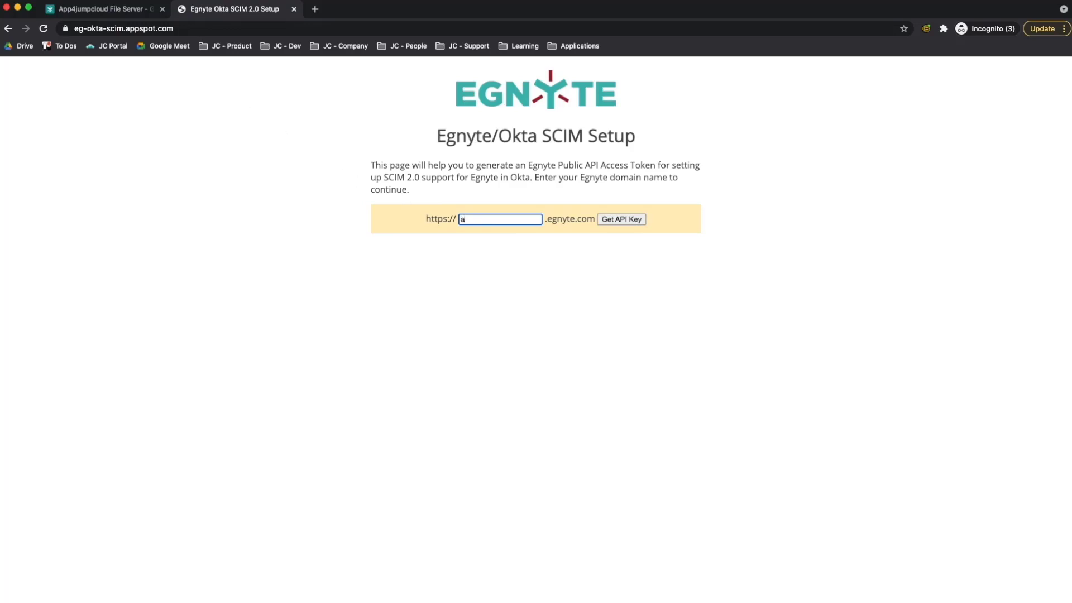
text(pp4jumpcloud)
click(624, 221)
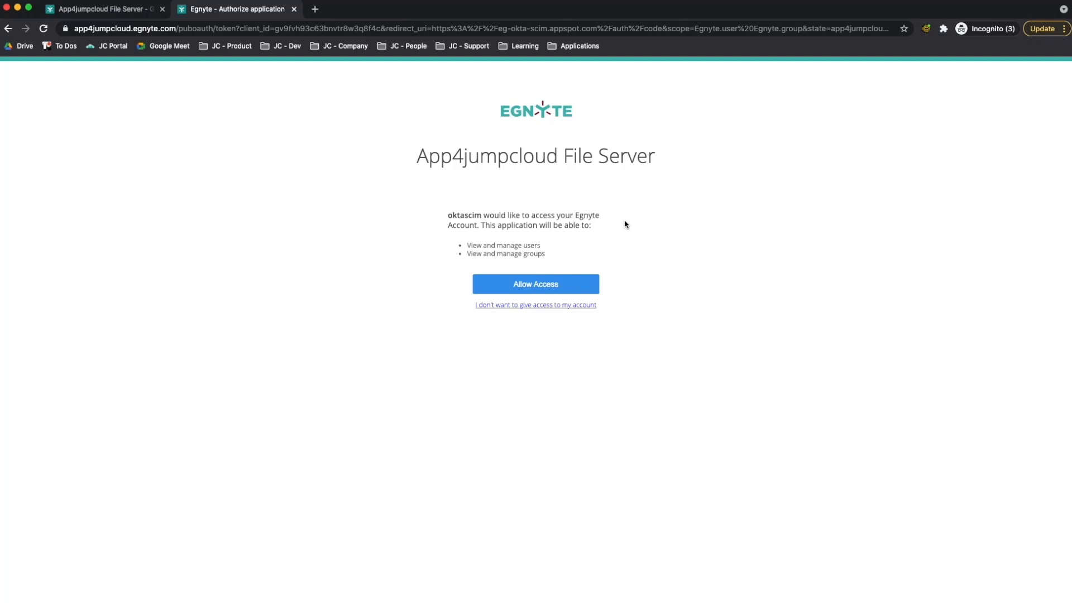
click(574, 285)
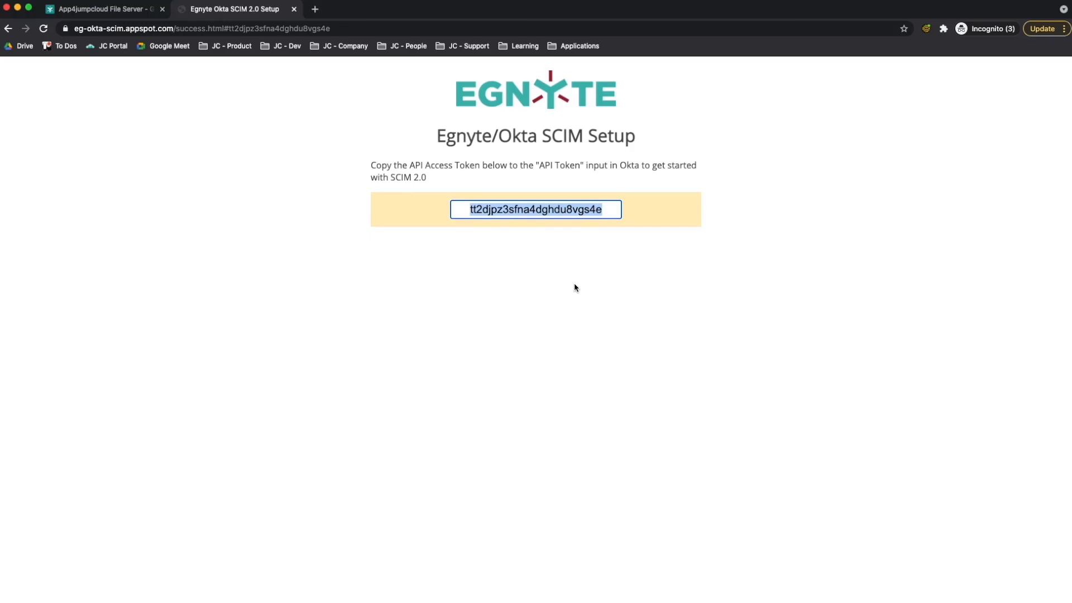
Step: Switch to the JumpCloud console, enable User Groups and Group Membership management for the Egnyte application, and open its SCIM configuration
key(ctrl+Left)
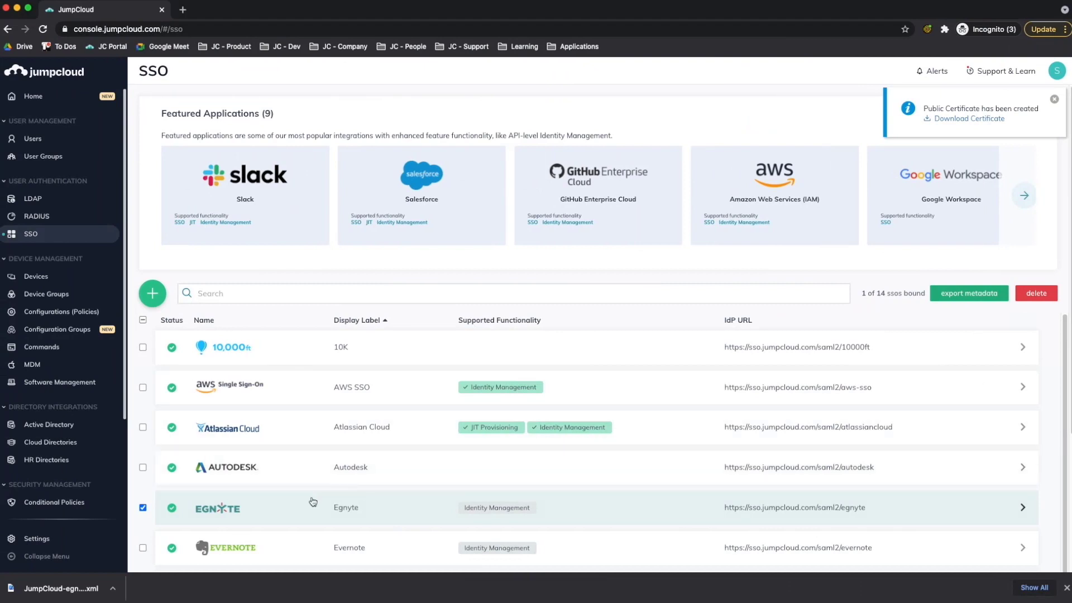
click(330, 507)
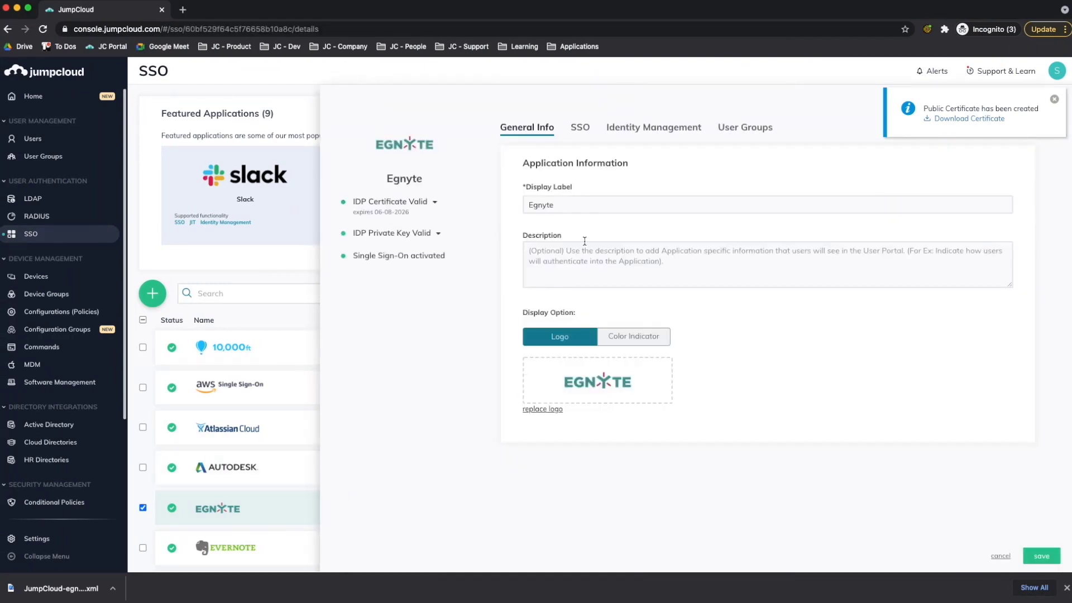
click(645, 133)
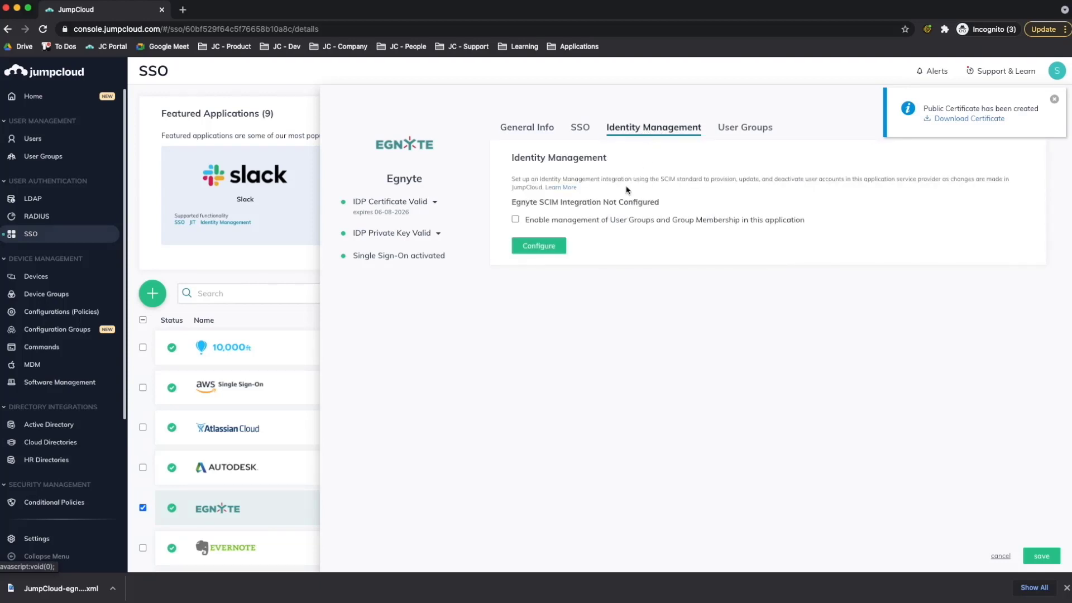
click(516, 220)
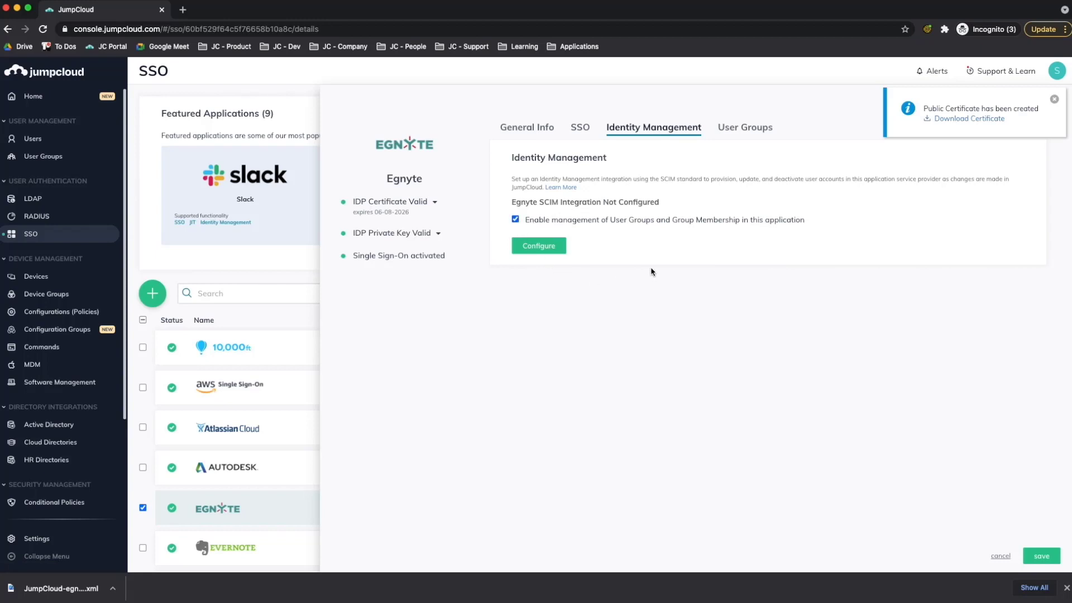
click(554, 248)
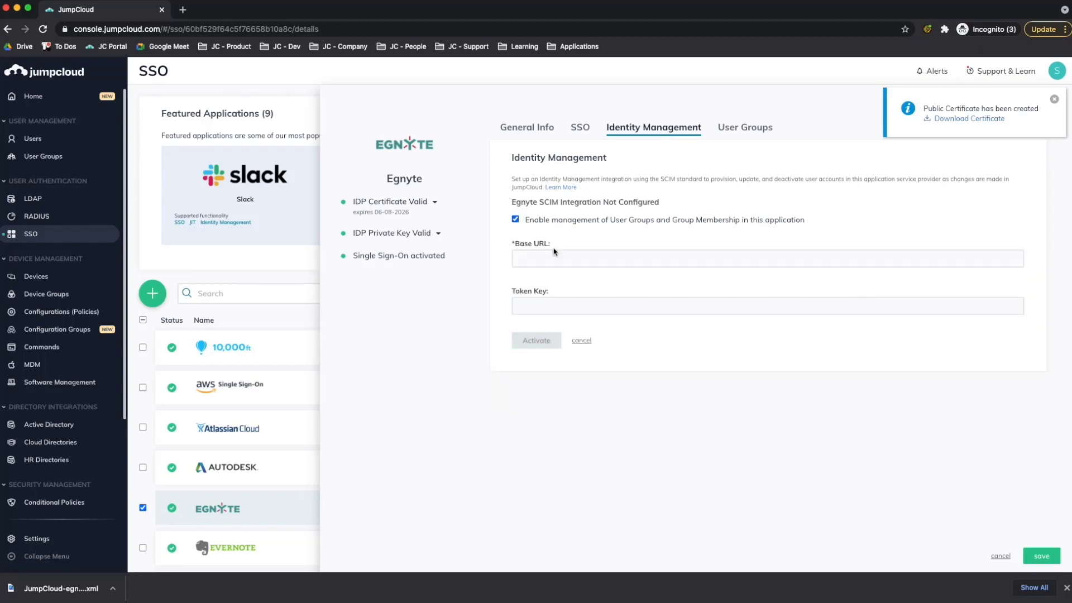
click(554, 305)
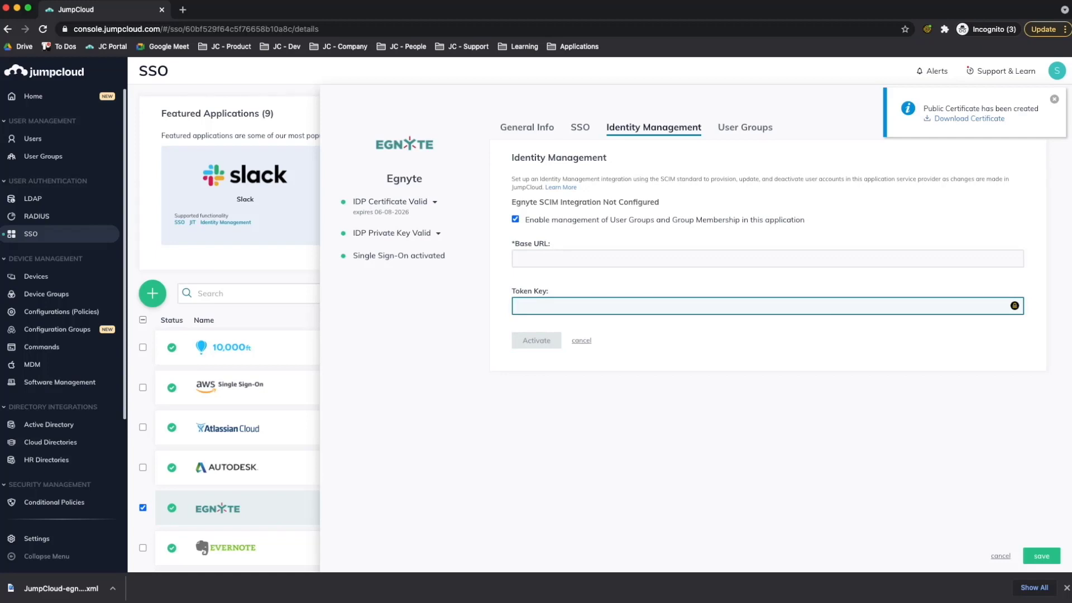
key(super+v)
click(556, 260)
key(super+v)
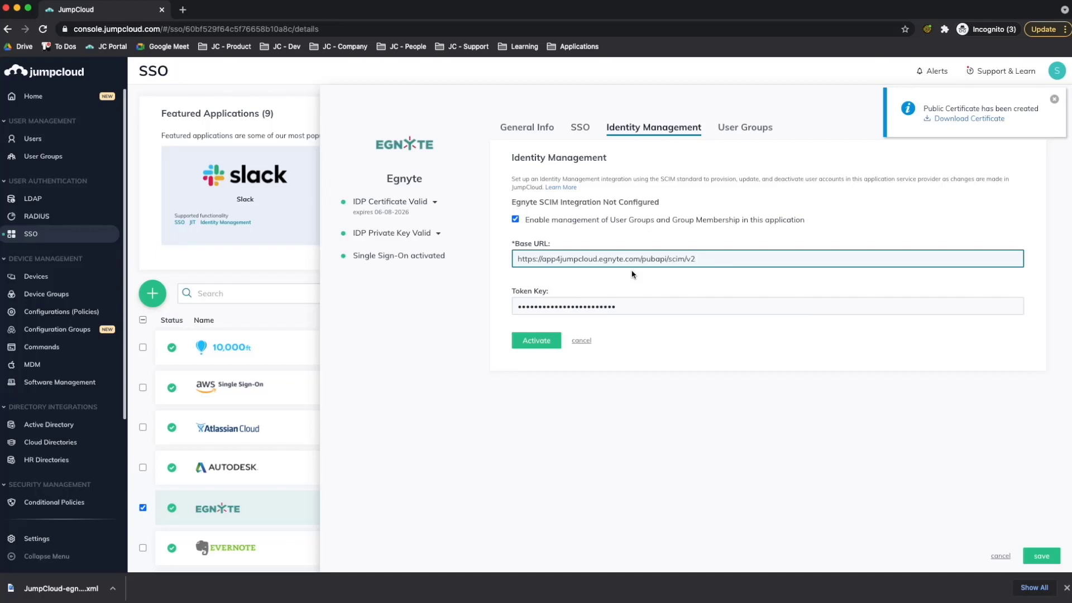
click(546, 347)
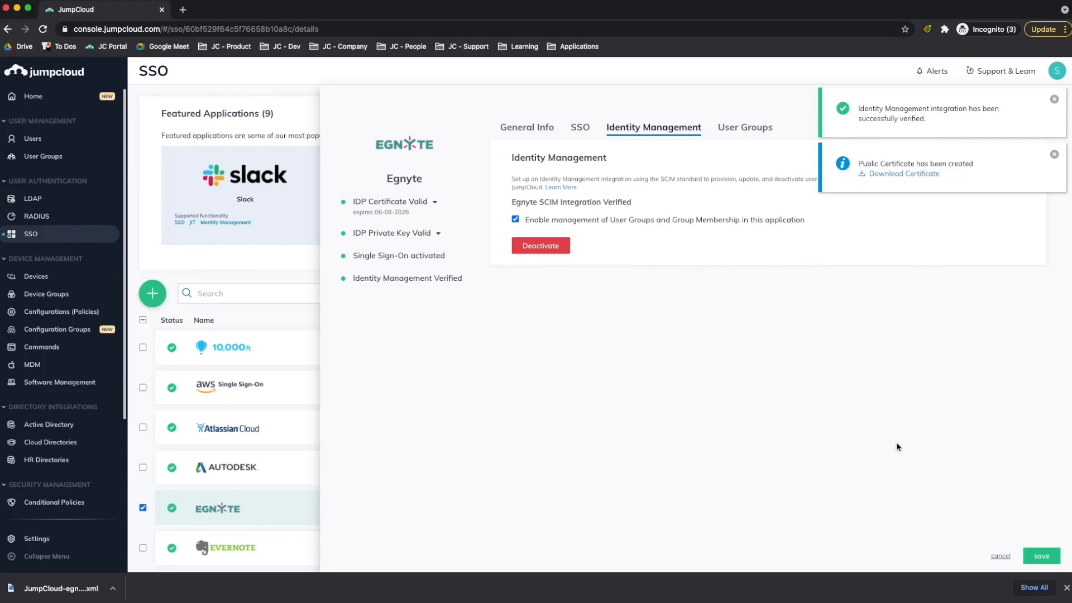
click(1041, 556)
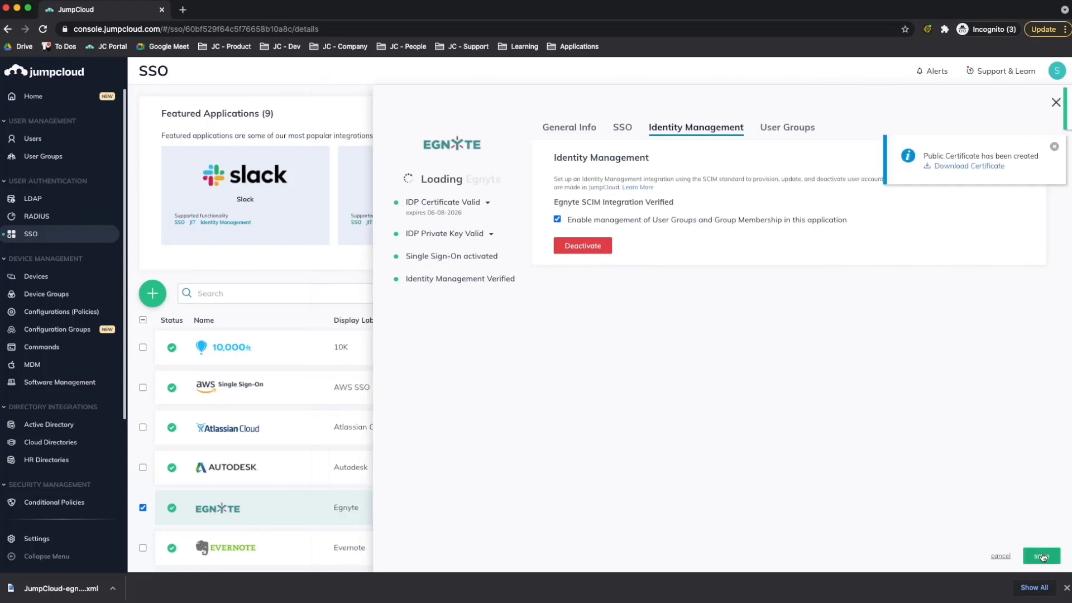
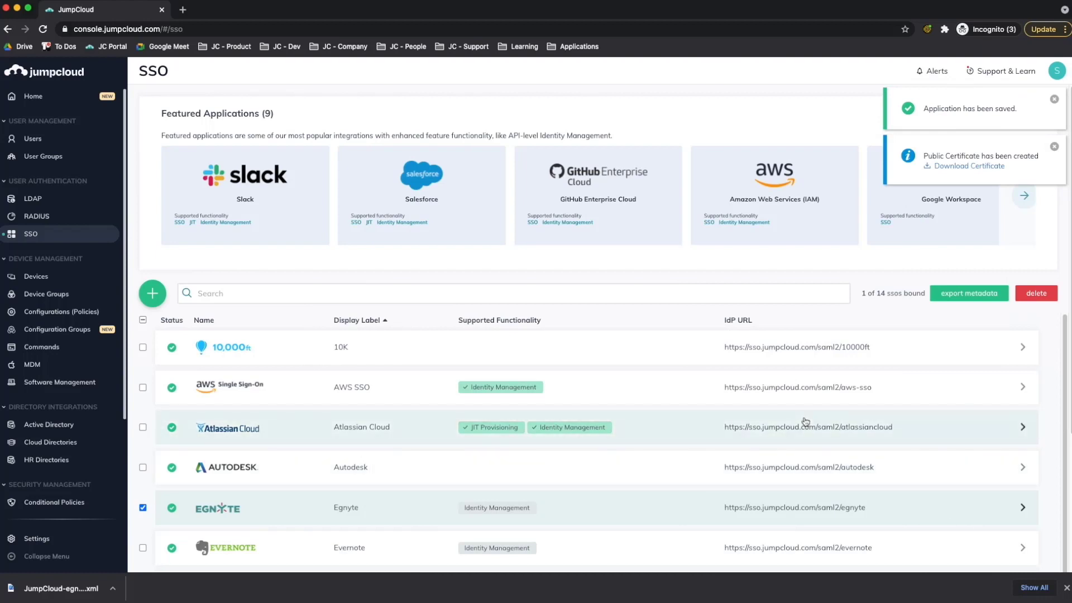
click(43, 29)
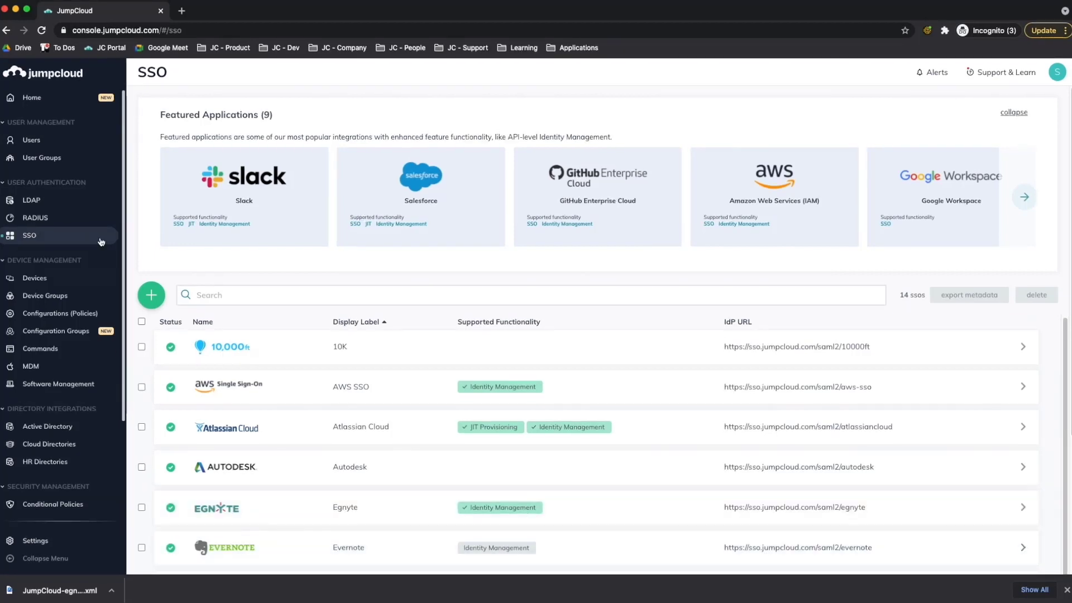
Step: Open the File Sharing Power Users group and select two activated users as its members
click(59, 162)
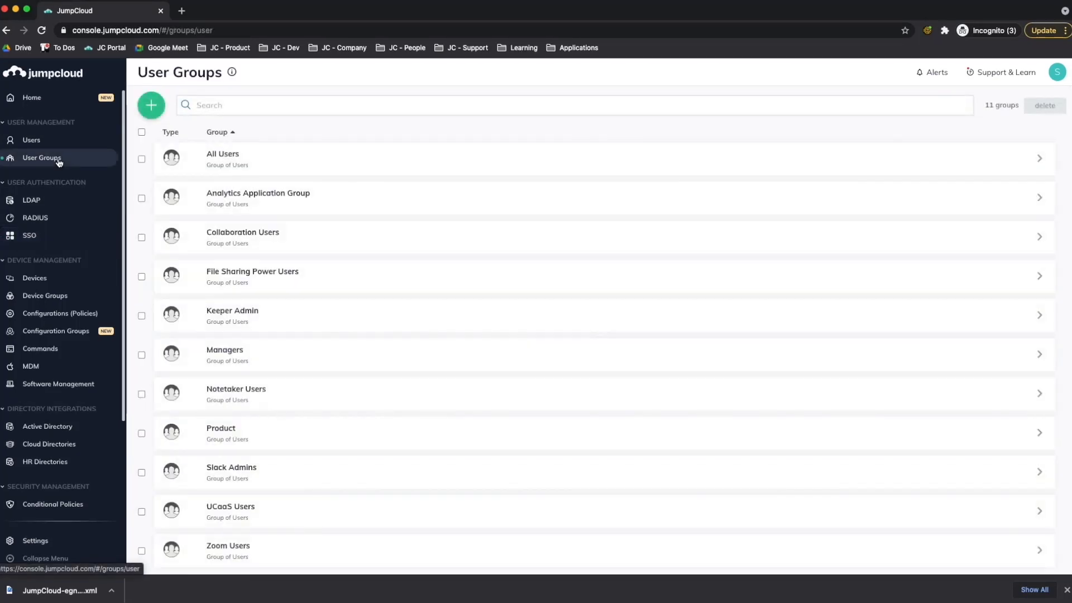
click(252, 282)
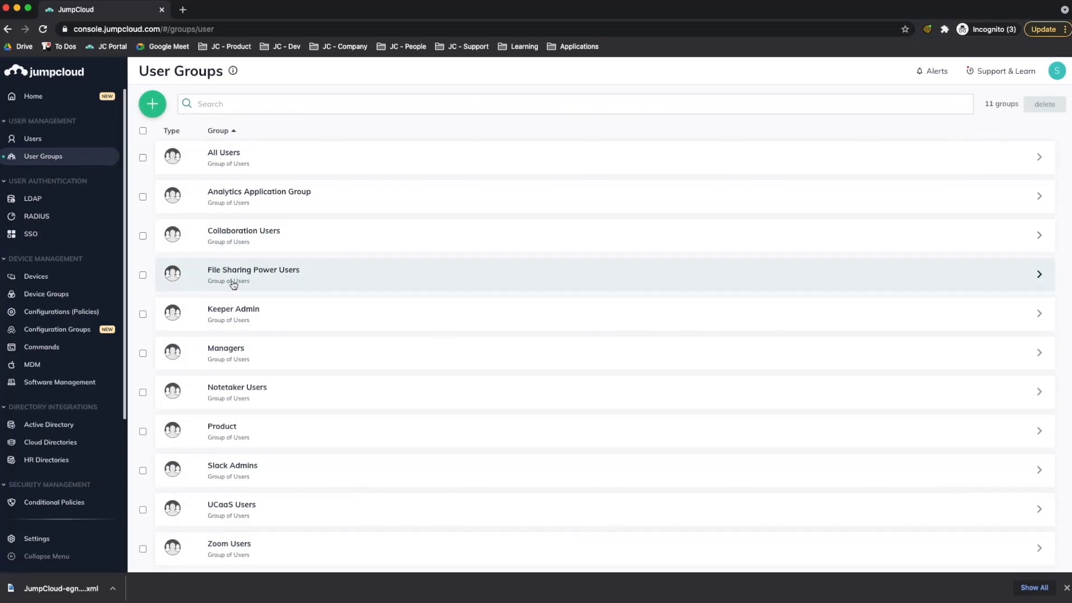
click(572, 129)
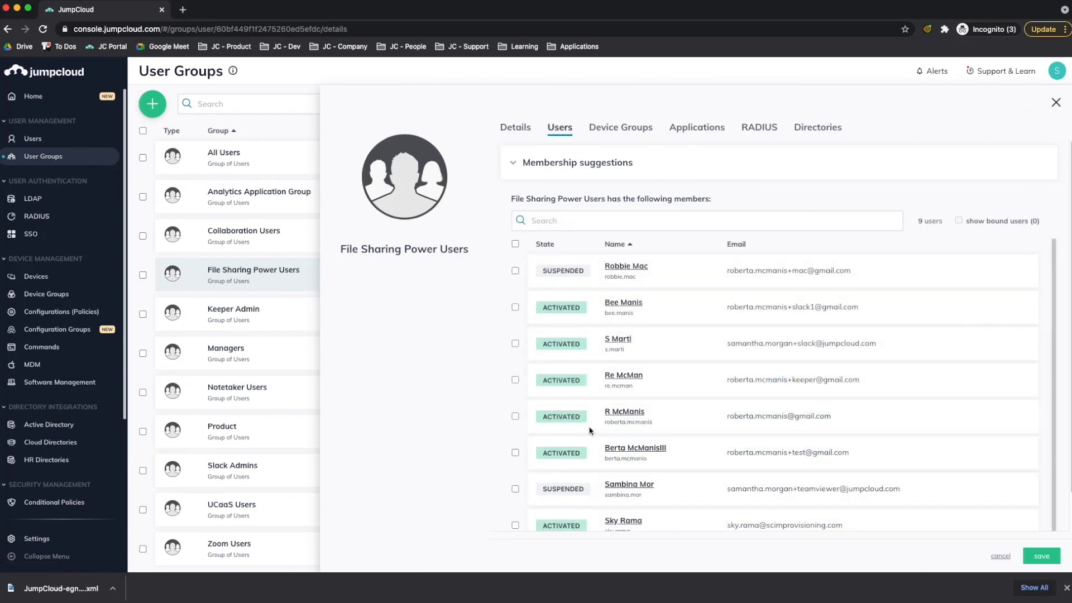
click(515, 416)
click(515, 453)
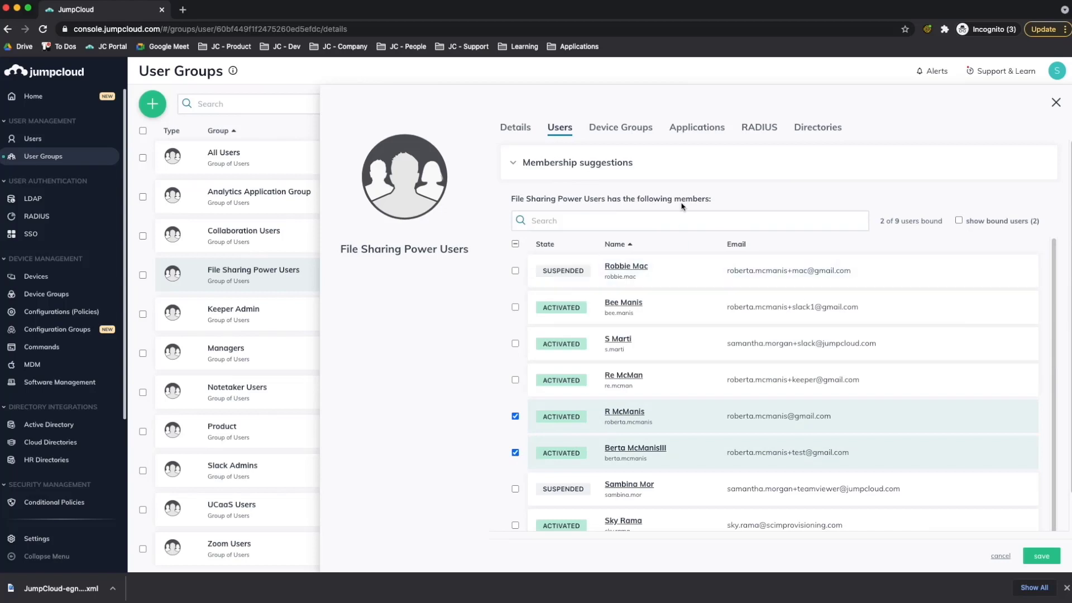
Step: Bind the File Sharing Power Users group to the Egnyte application and save the group
click(706, 128)
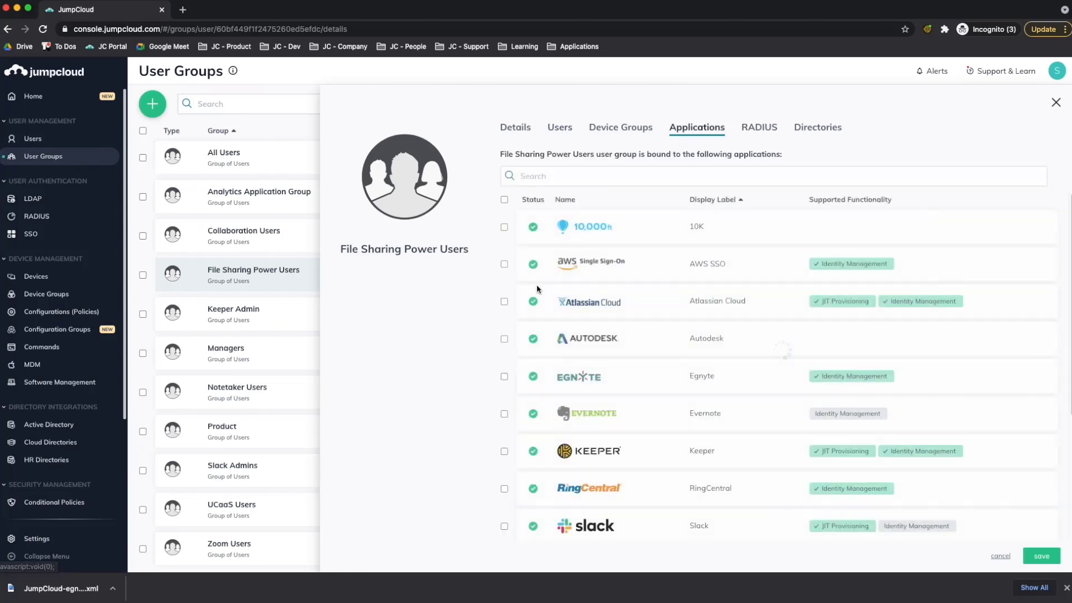
click(505, 377)
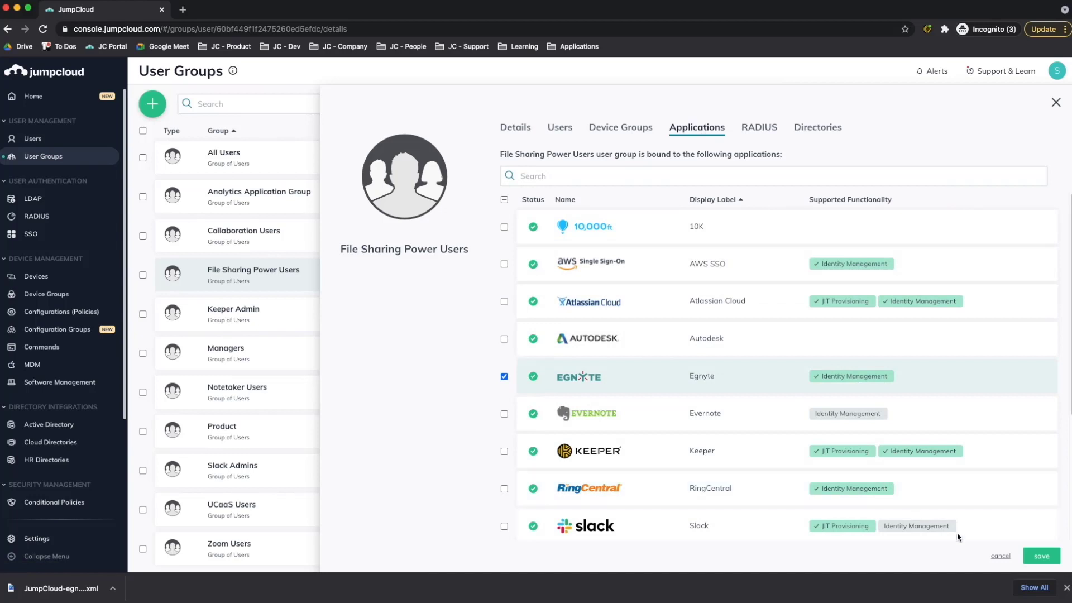
click(1035, 558)
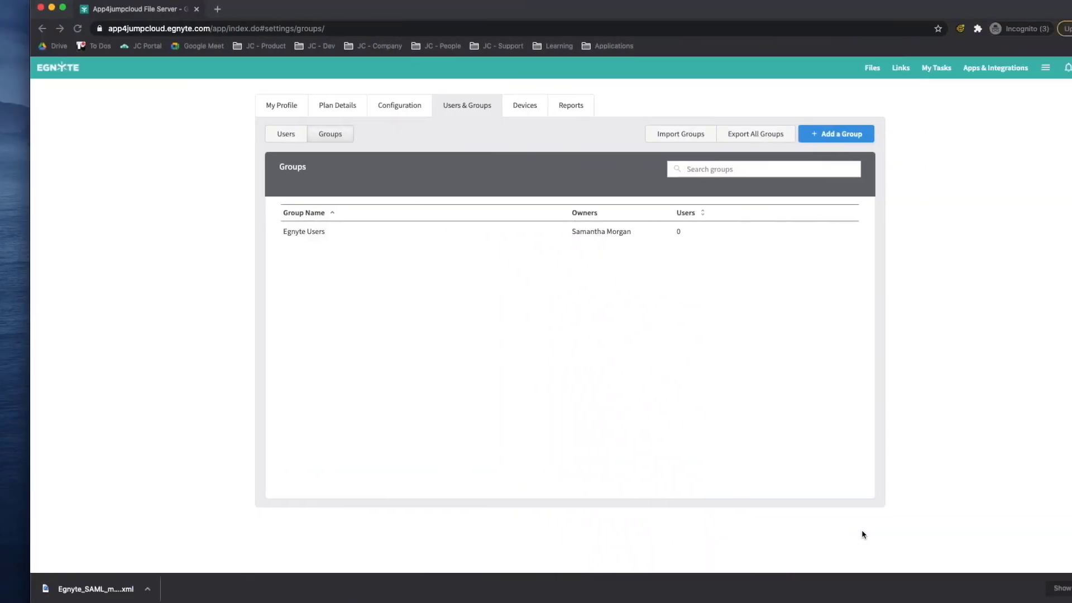
Step: Check the provisioned users and groups in the Egnyte settings and open the File Sharing Power Users group details
click(258, 134)
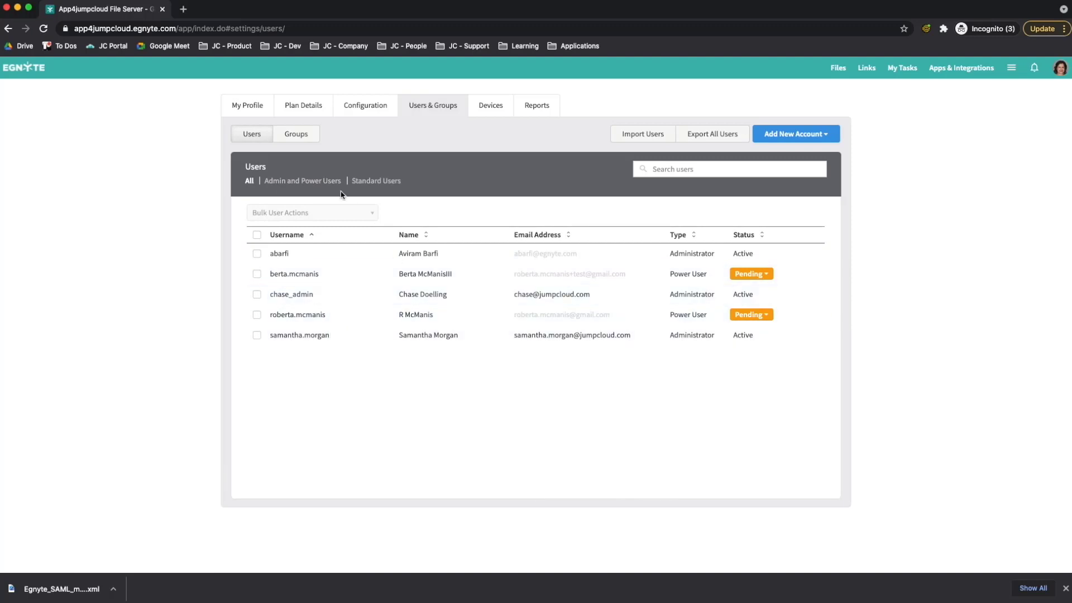
click(313, 139)
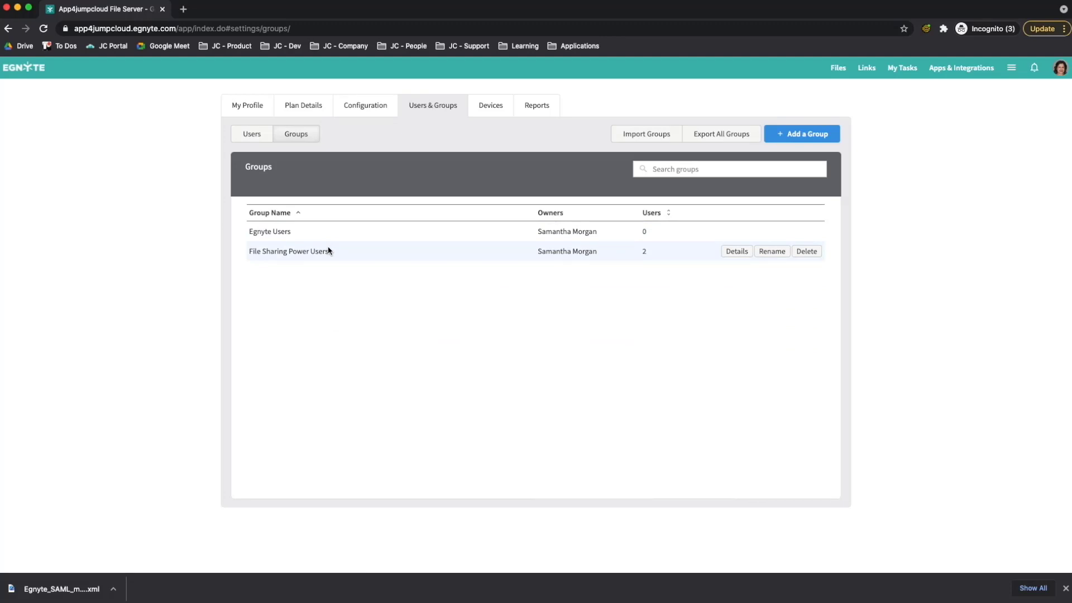
click(736, 253)
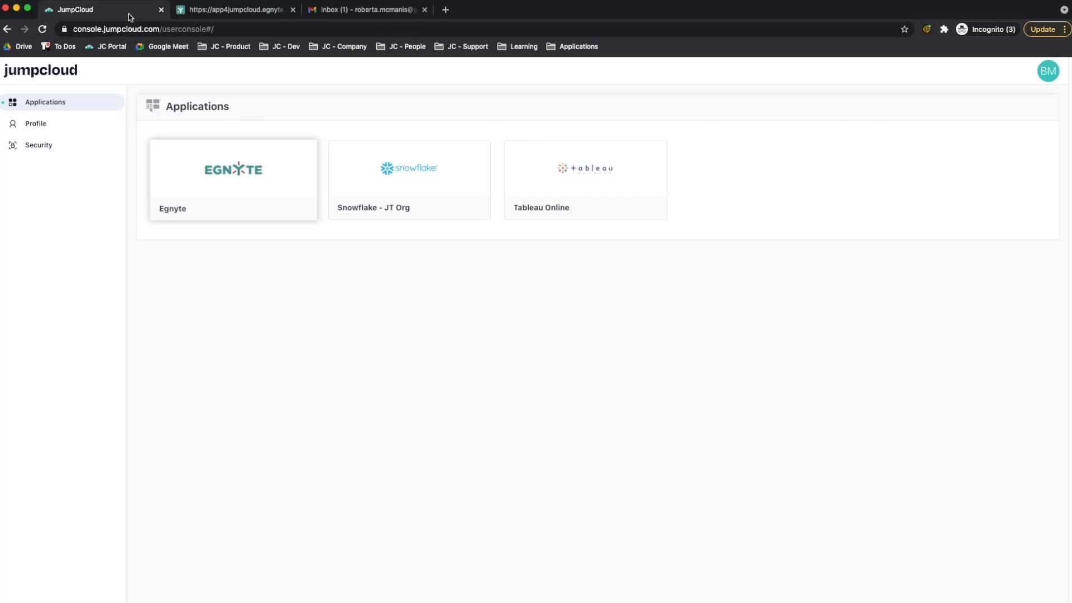
Step: Open the "I would like to share files with you" invitation in Gmail and log in to Egnyte from it with the prefilled username
click(394, 18)
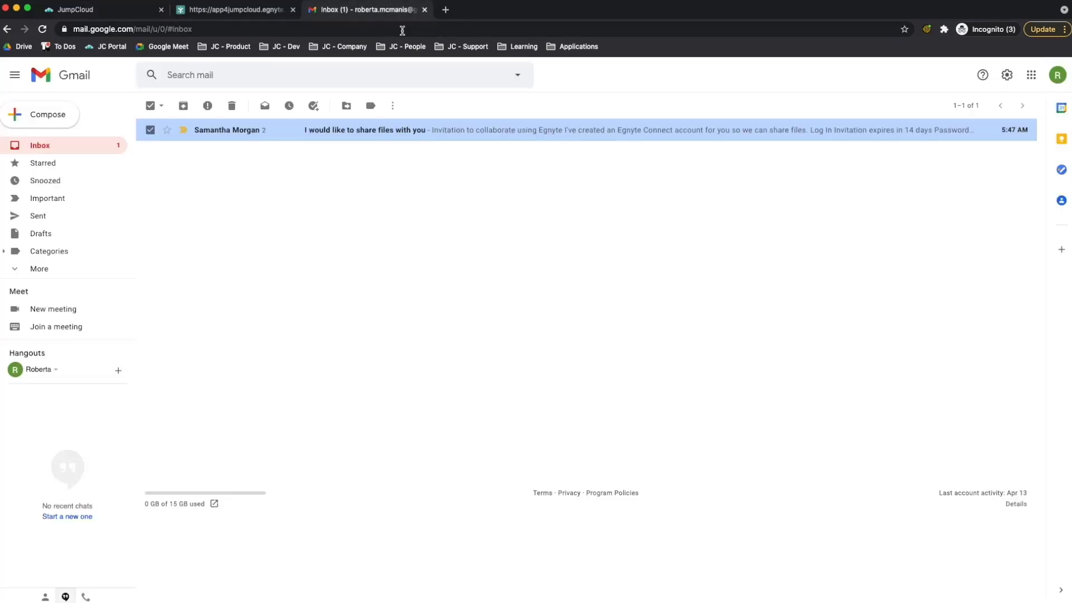
click(453, 134)
click(174, 184)
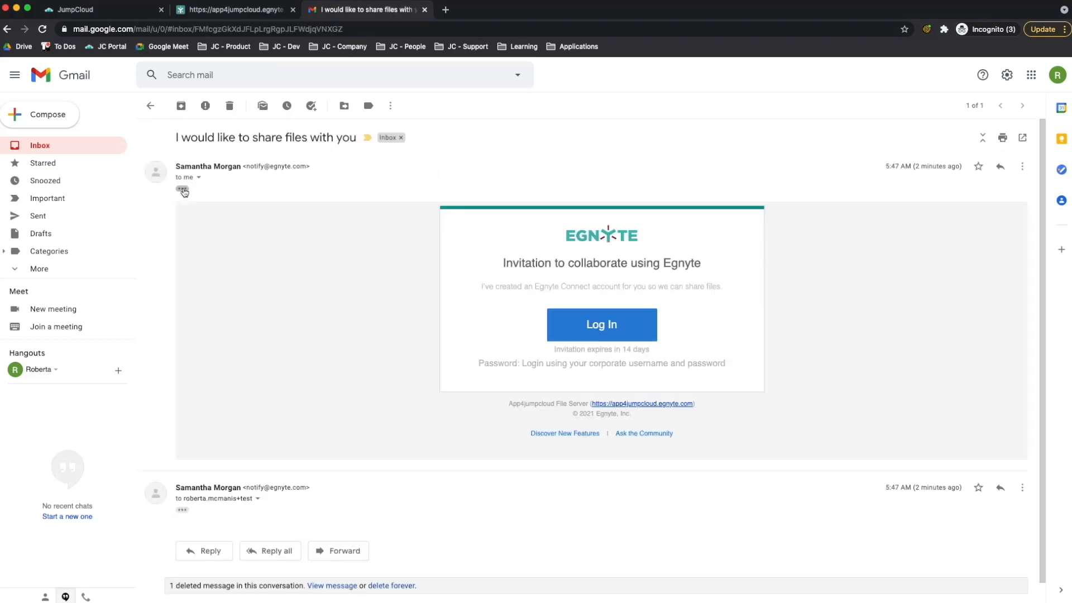
click(628, 335)
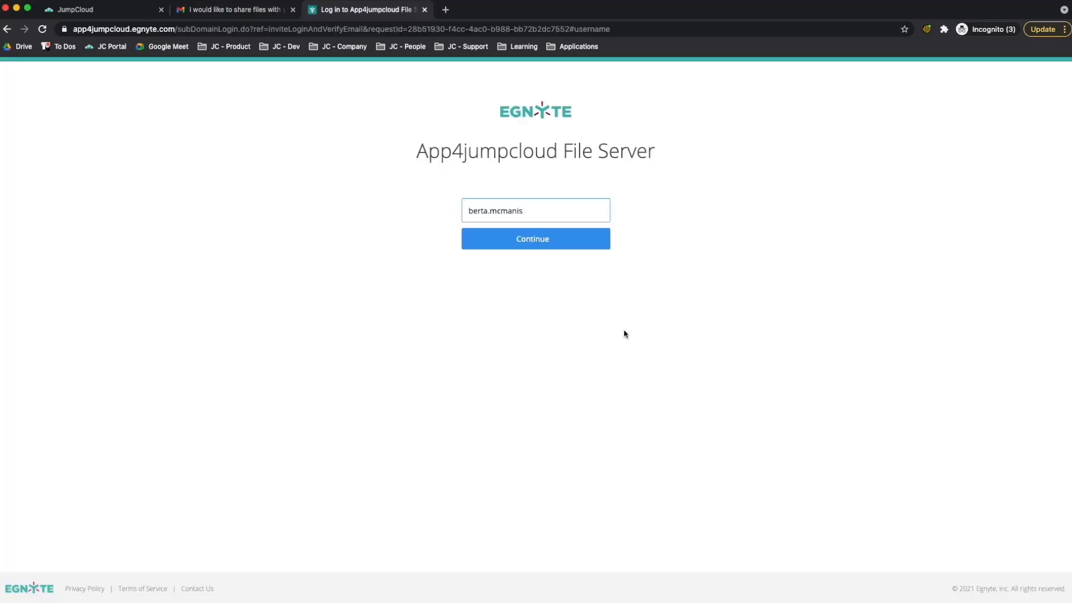
click(556, 246)
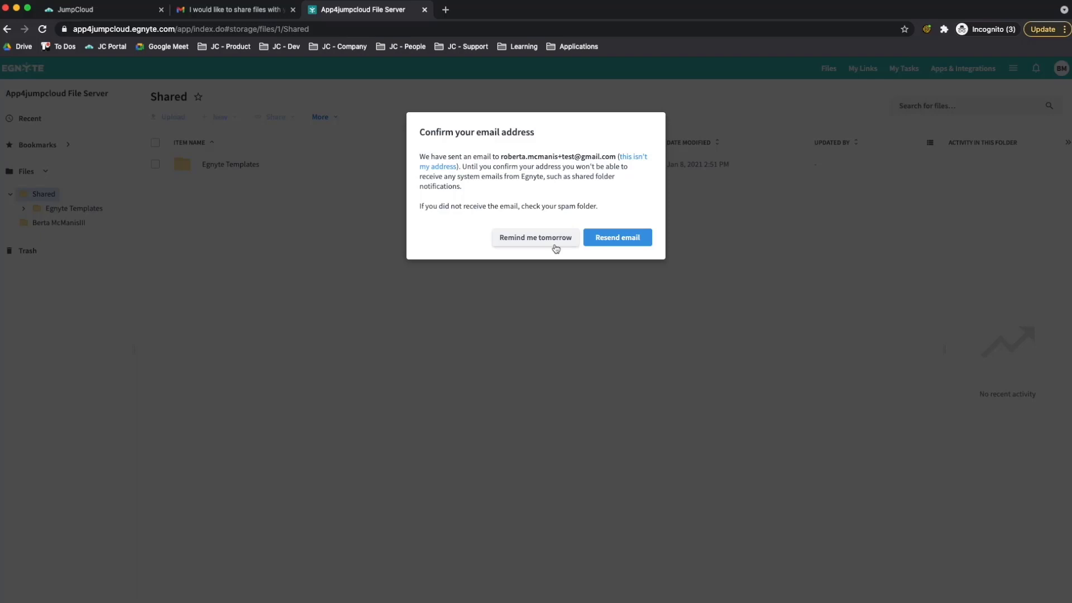
Step: Resend the Egnyte confirmation email and confirm the email address from the "Action required - confirm email address" message in Gmail
click(631, 239)
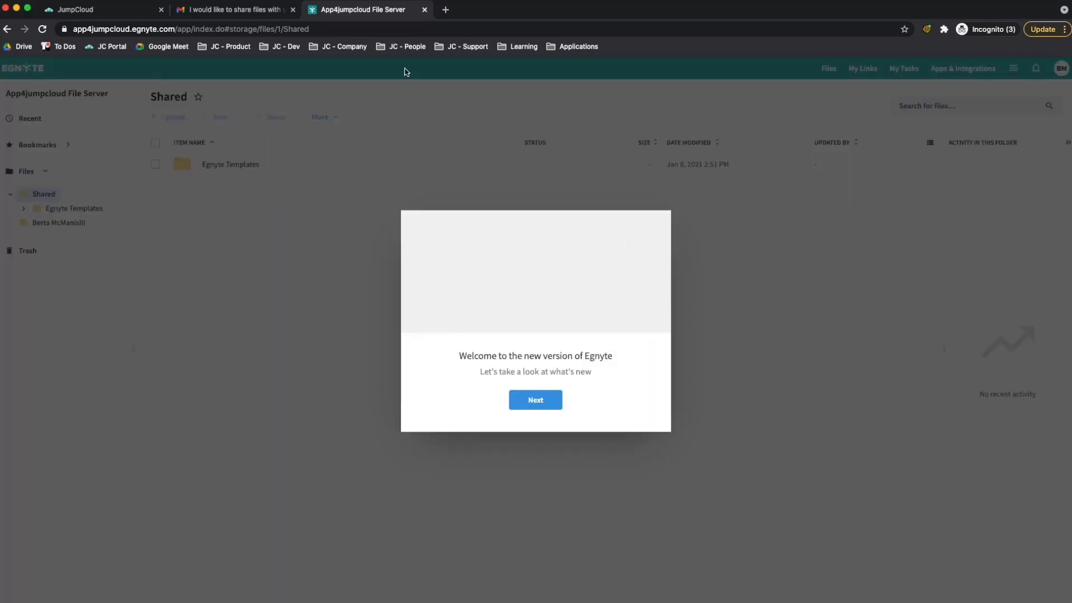
click(234, 9)
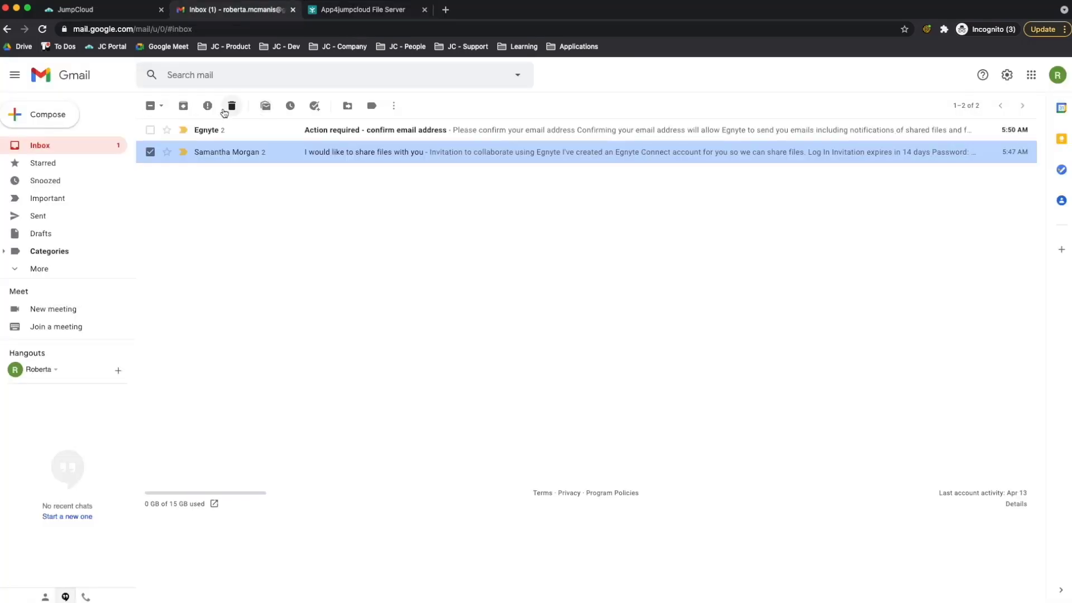
click(246, 135)
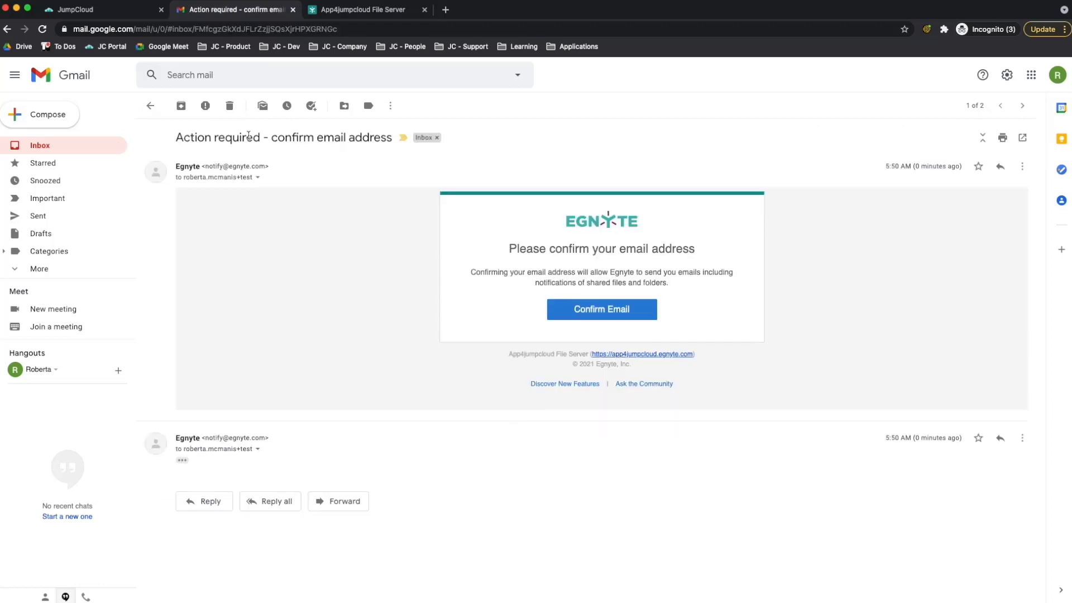
click(611, 309)
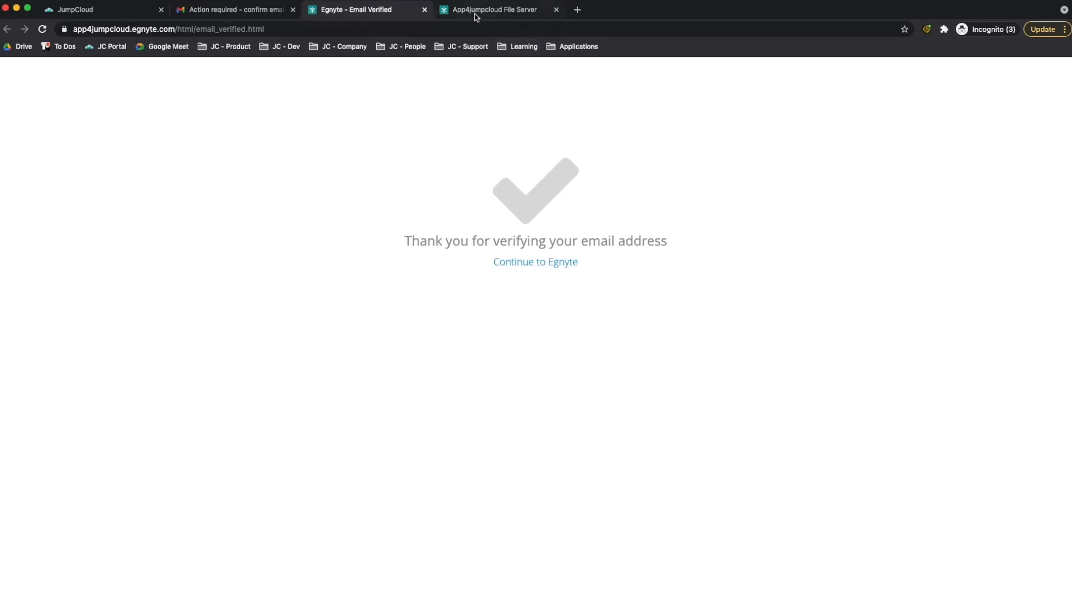
Step: Close the email verification page and log the provisioned user out of Egnyte
key(super+w)
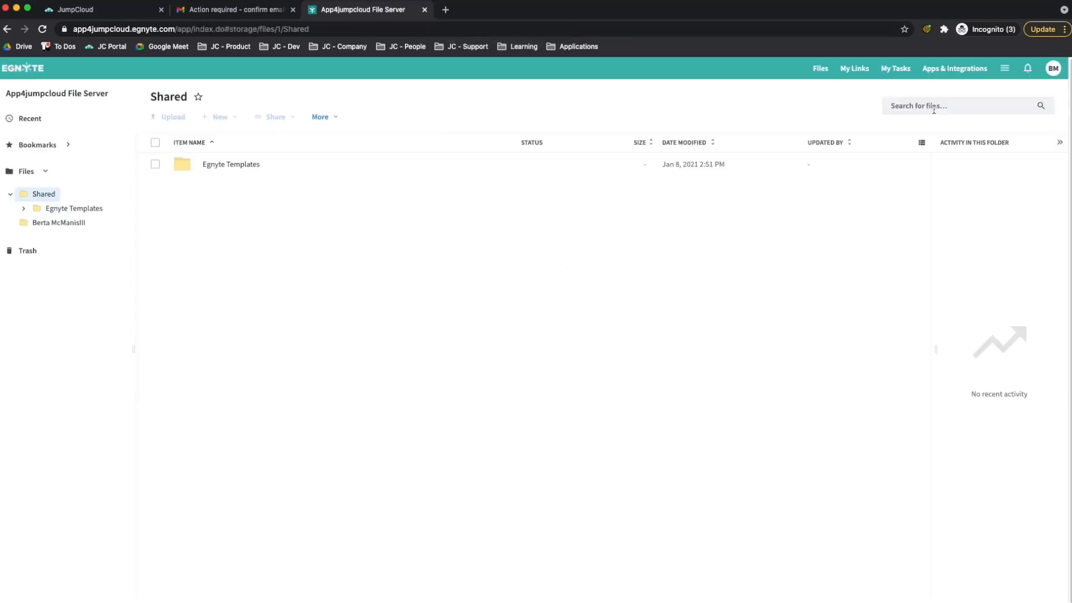
click(1052, 76)
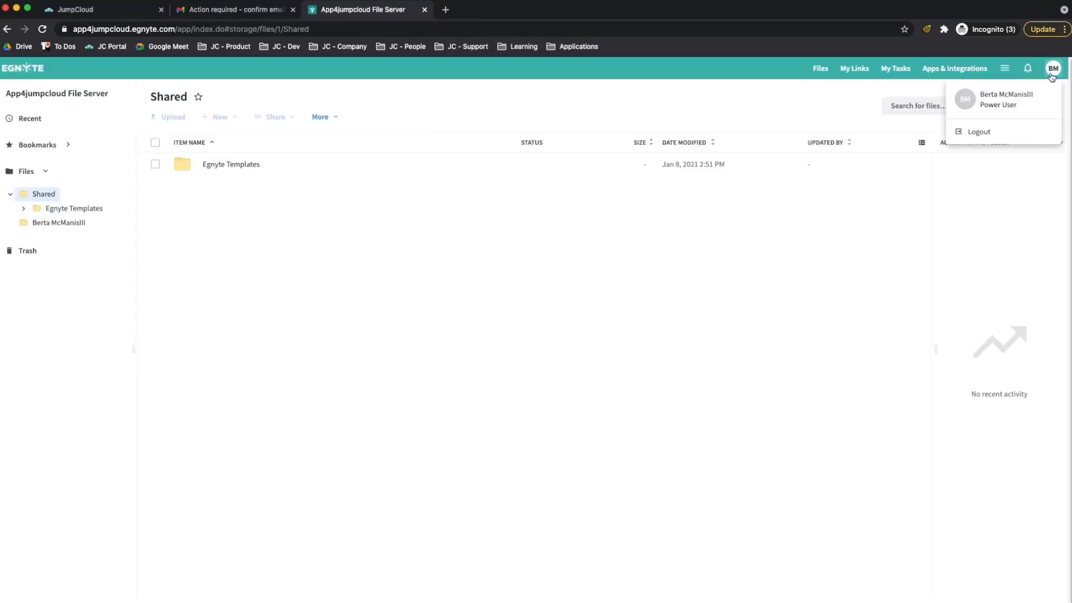
click(1004, 131)
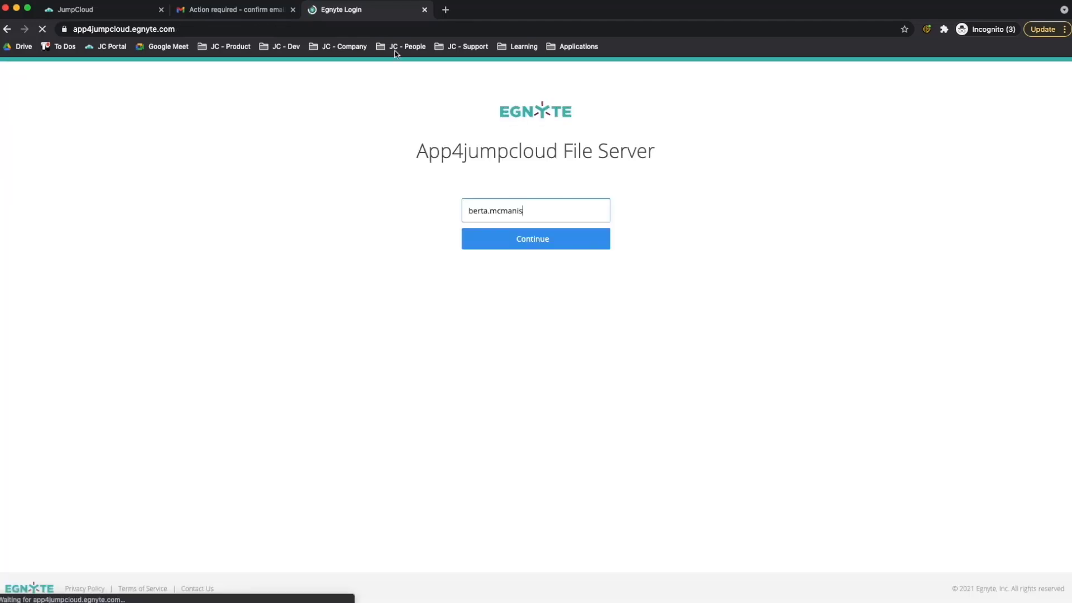
Step: Switch to the JumpCloud user portal and launch the Egnyte application from it
click(112, 15)
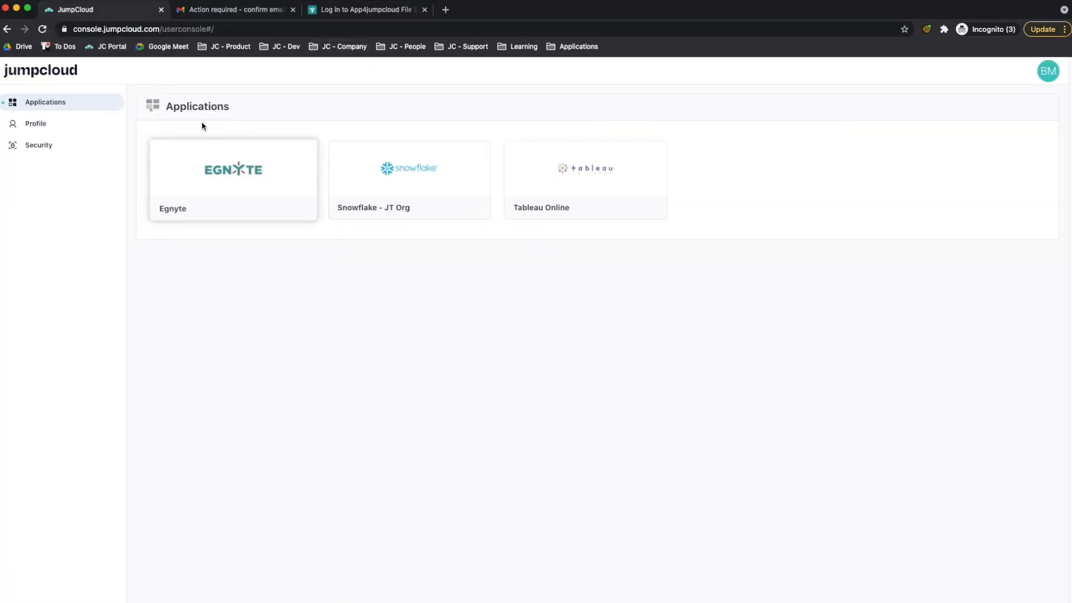
click(227, 174)
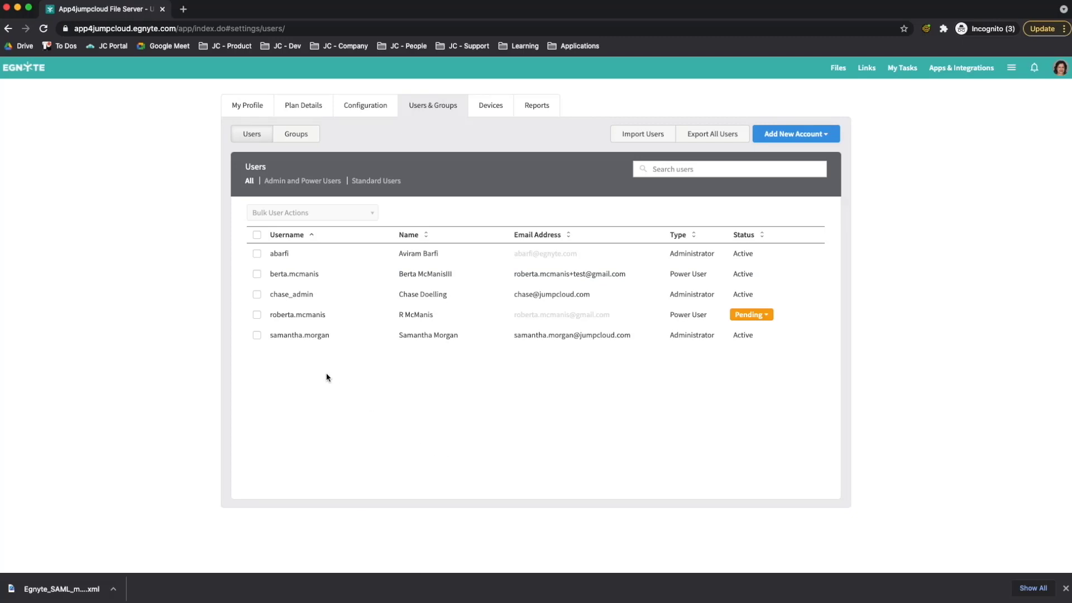
Step: In the JumpCloud admin console, remove the user tested in Egnyte from the File Sharing Power Users group and save the group
key(ctrl+Left)
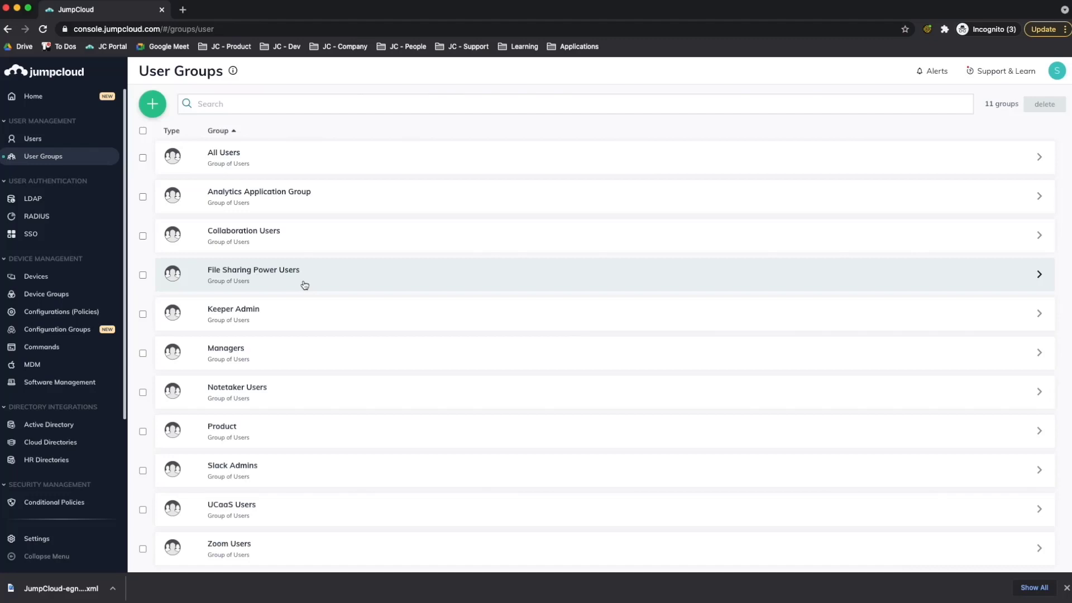
click(304, 285)
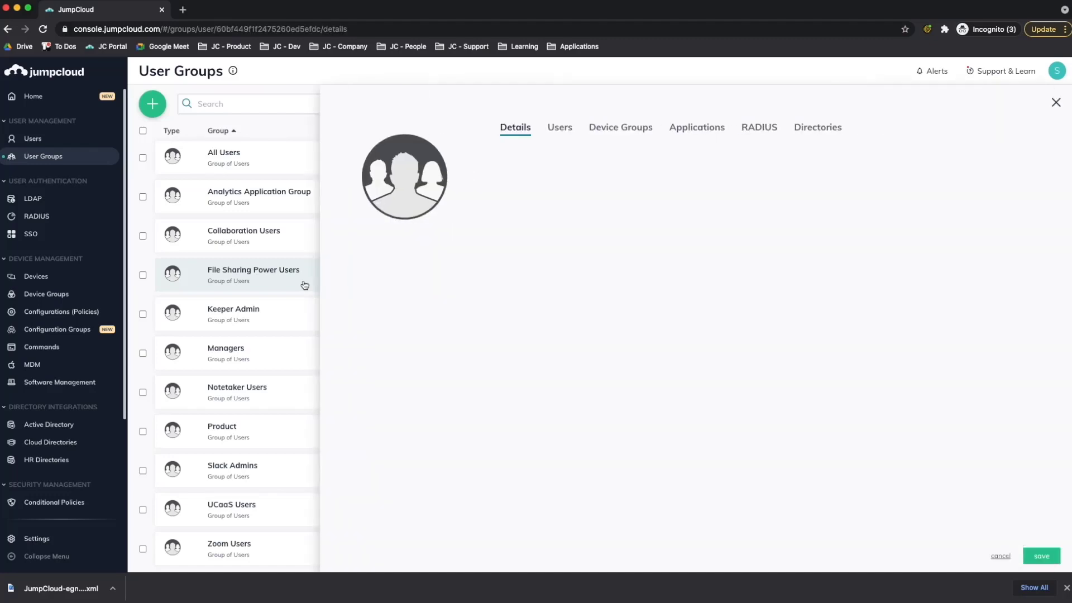
click(560, 127)
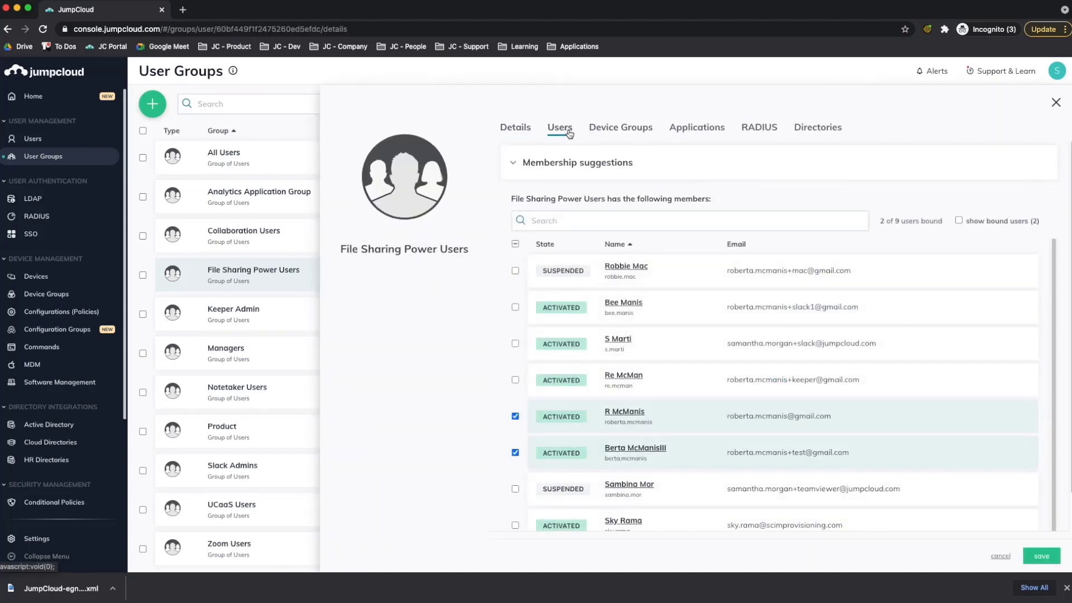
click(516, 452)
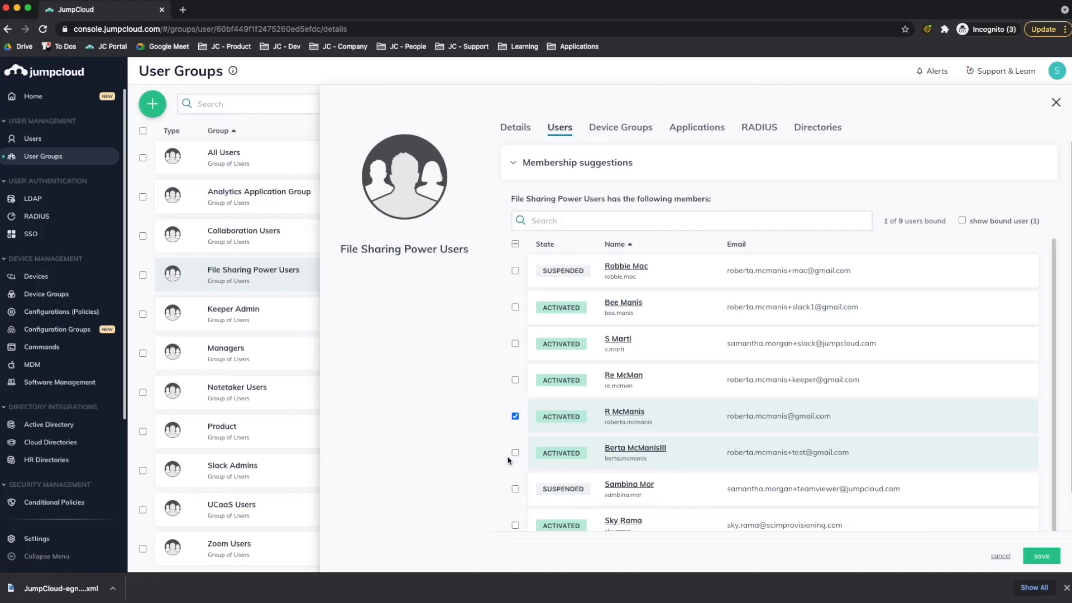
click(1052, 561)
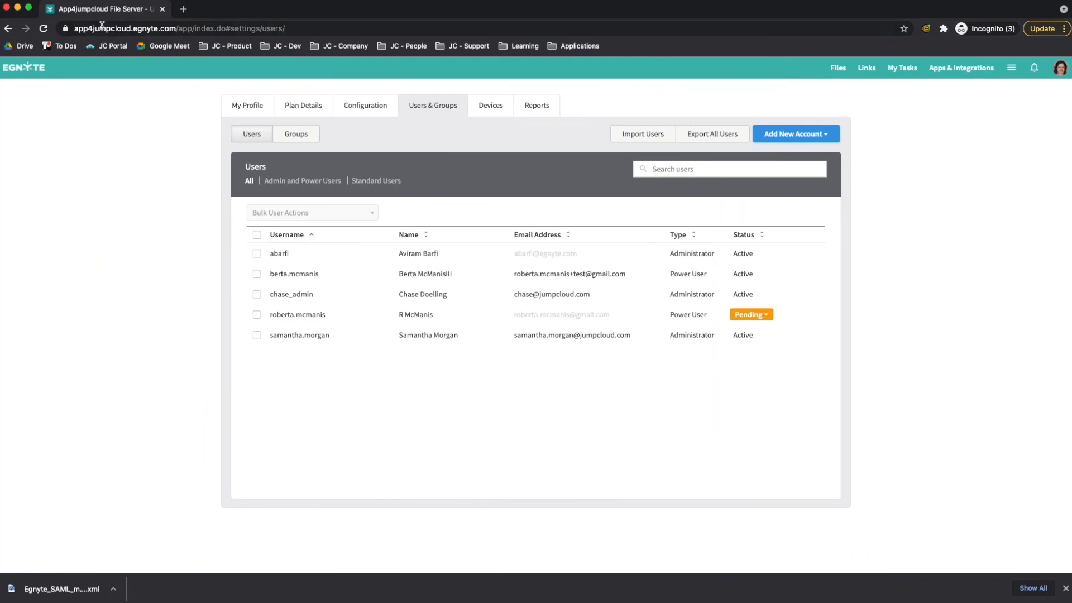
Step: Reload the Egnyte users list in the admin account and check the removed user's status
click(44, 29)
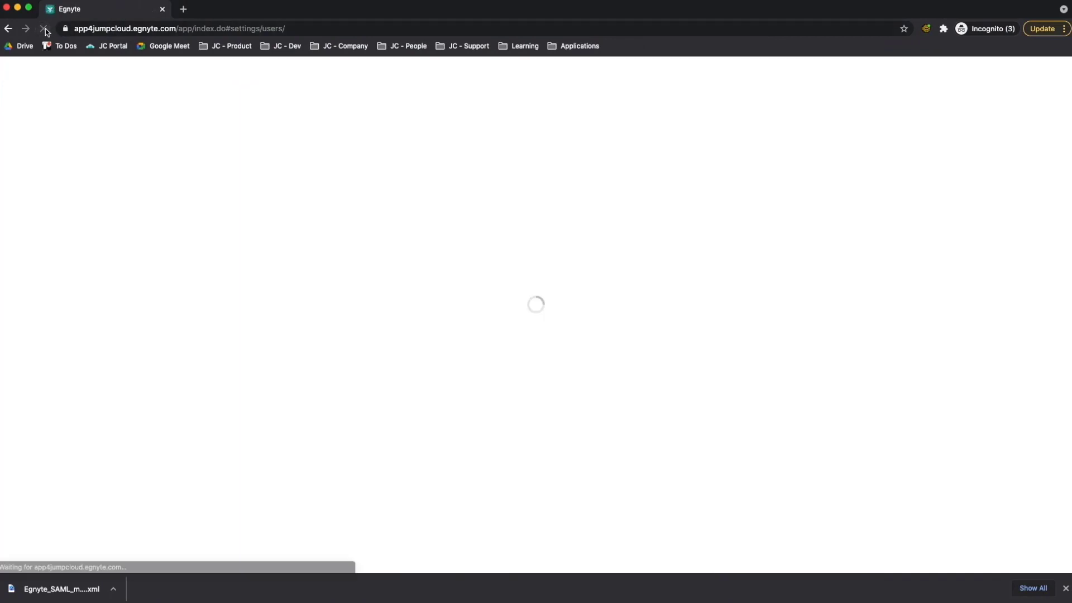
mouse_move(730, 296)
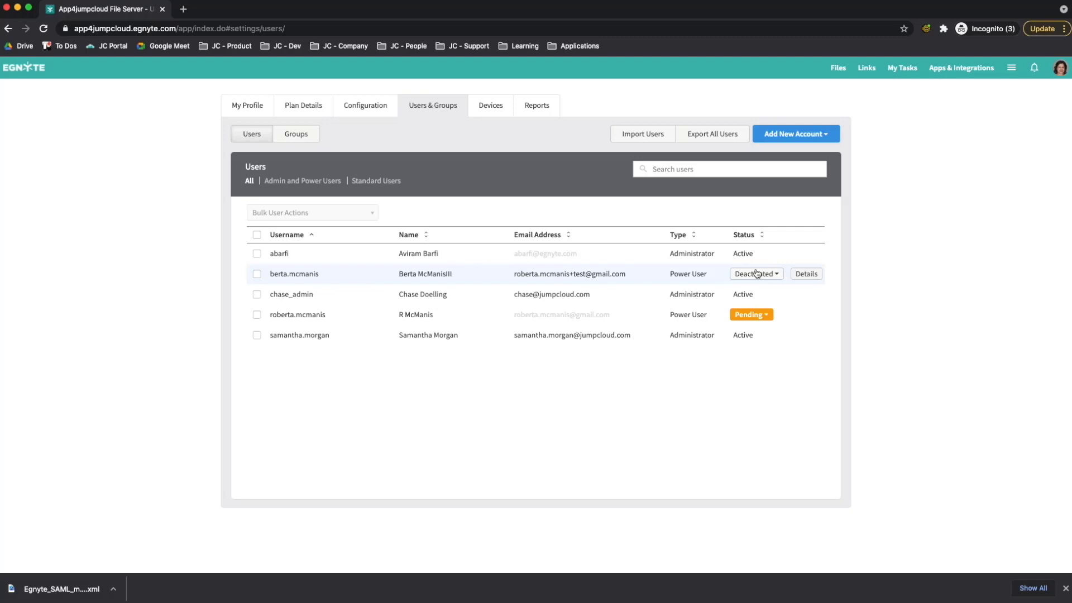
Step: Reload the removed user's JumpCloud portal to check its applications, and try to log in to Egnyte with the prefilled username
key(super+grave)
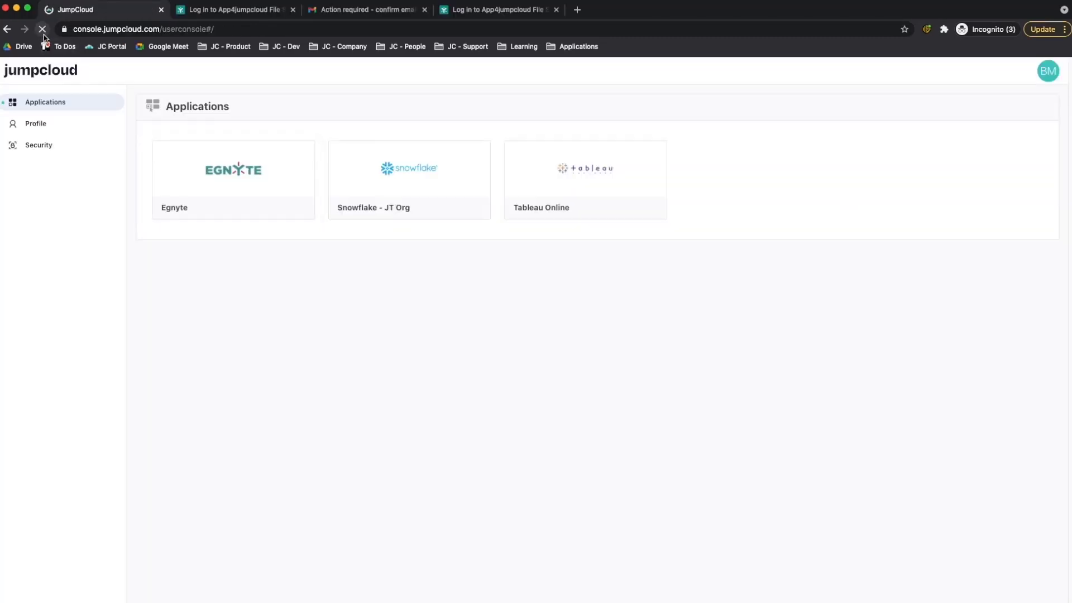
click(43, 35)
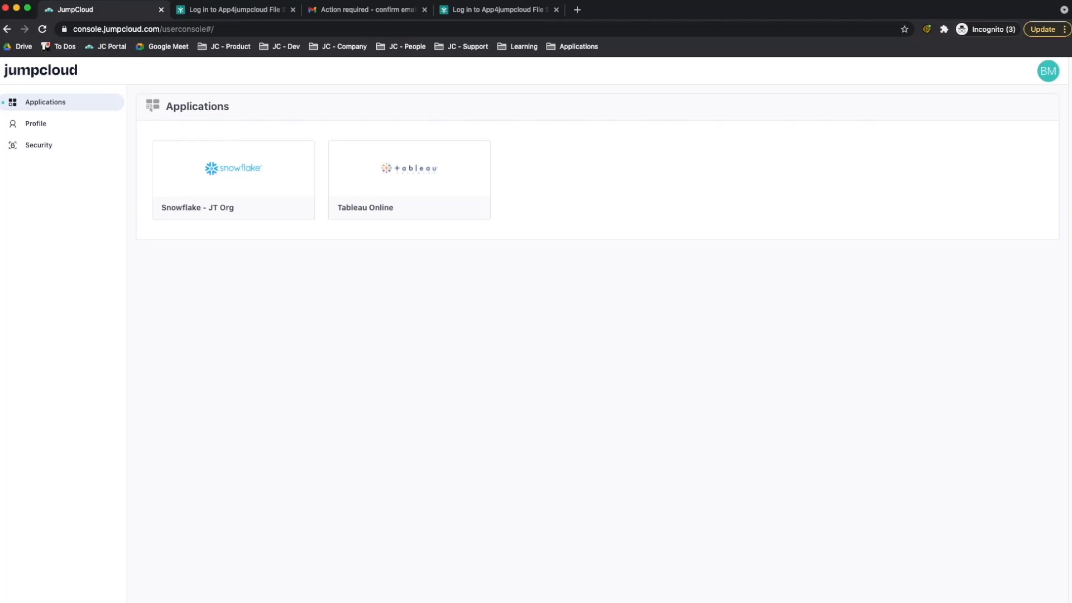
click(263, 7)
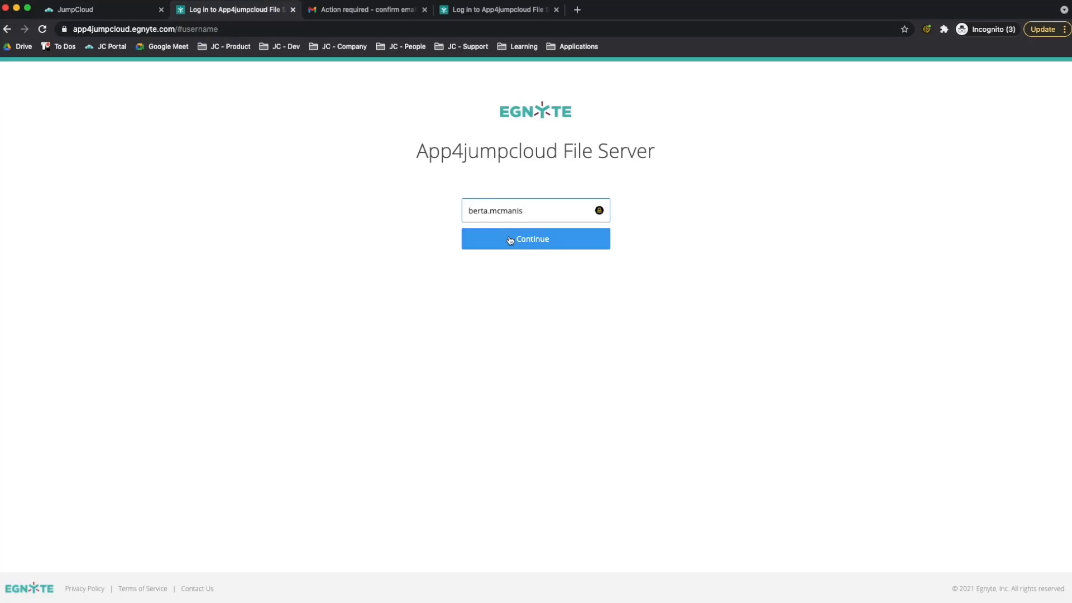
click(510, 241)
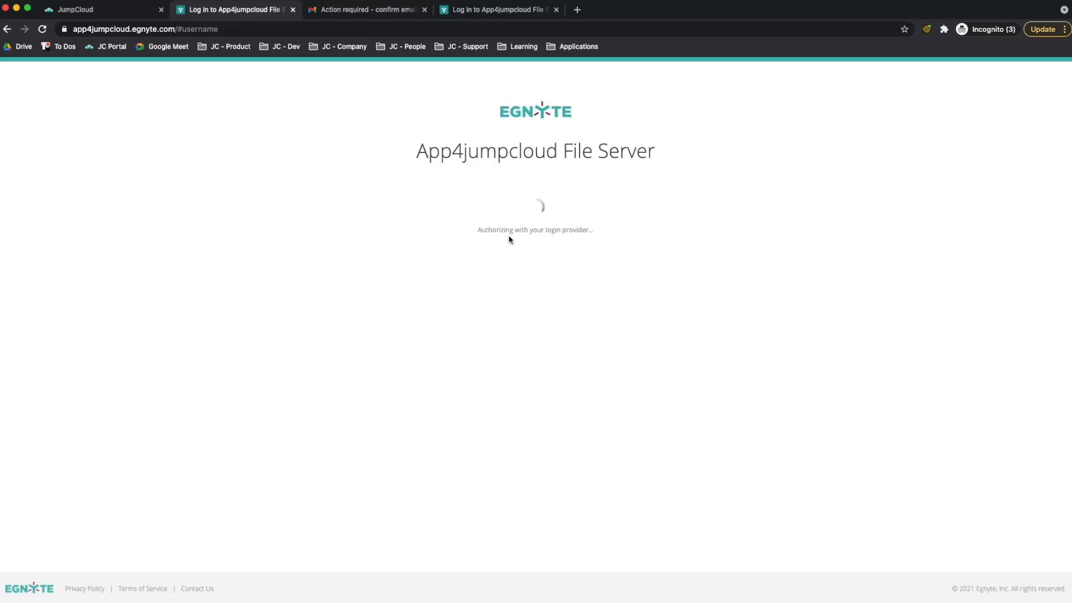